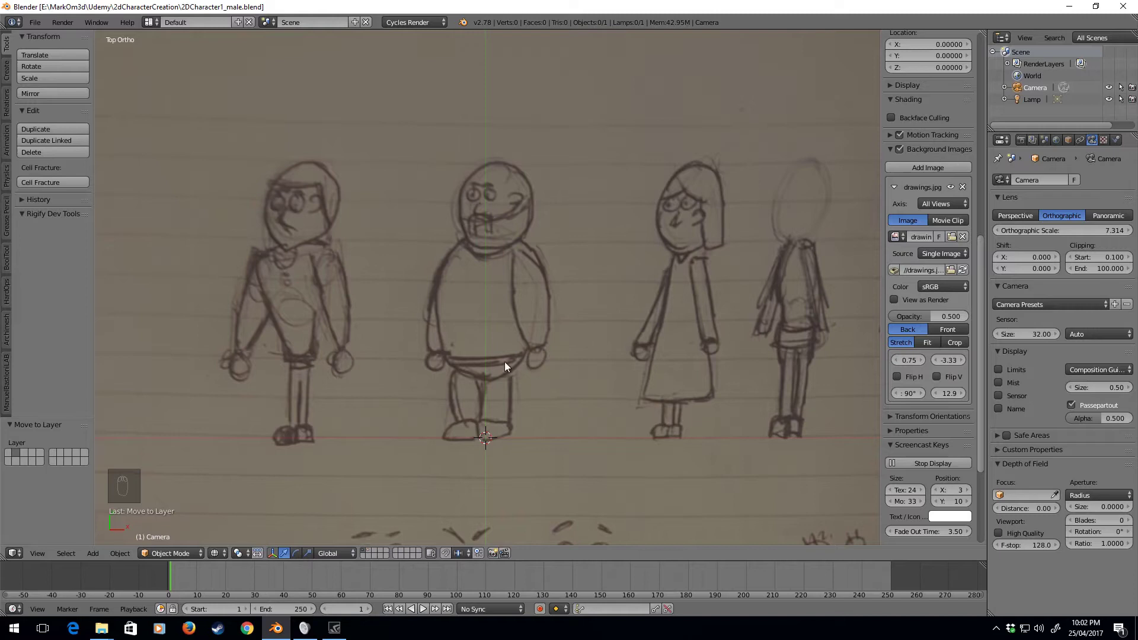
- Add a 32-vertex circle mesh of radius 1.000 at the 3D cursor over the sketch
{"action": "key", "text": "shift+a"}
{"action": "mouse_move", "coordinate": [507, 354]}
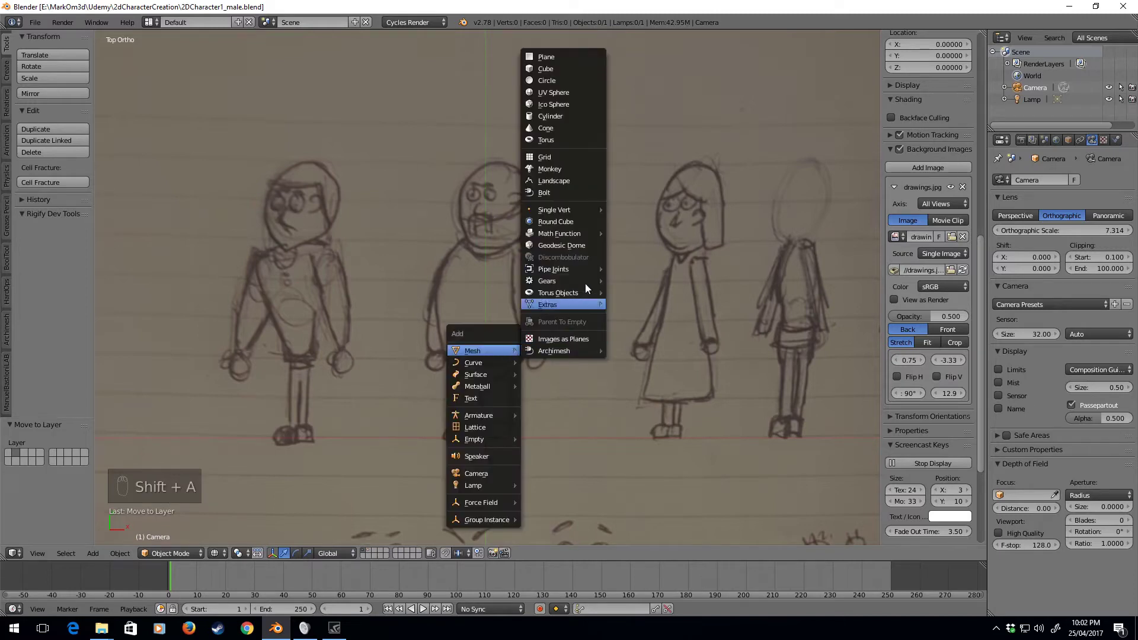
{"action": "right_click", "coordinate": [558, 84]}
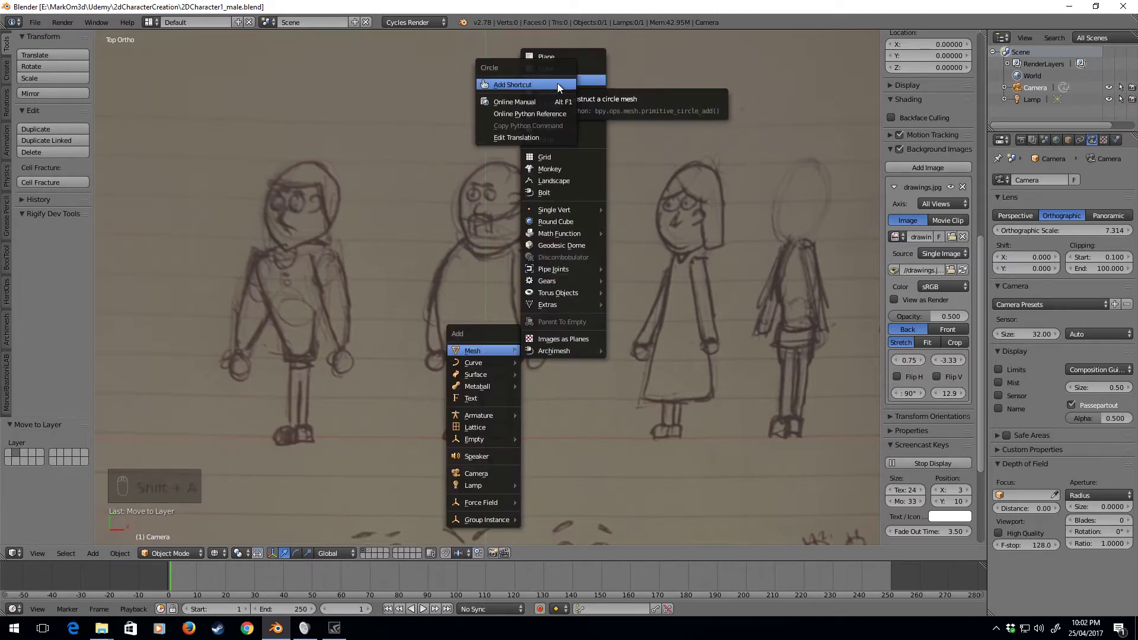
{"action": "left_click", "coordinate": [557, 83]}
{"action": "key", "text": "Return"}
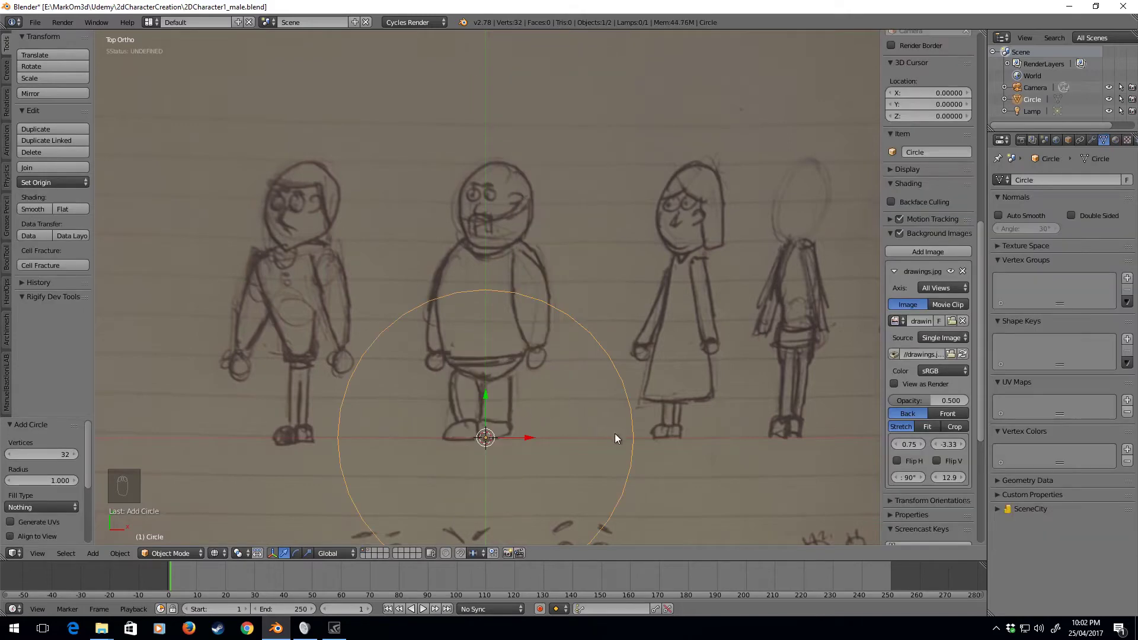
- In Edit Mode, shrink the circle to about a third and move it onto the middle character's head
{"action": "key", "text": "Tab"}
{"action": "key", "text": "s"}
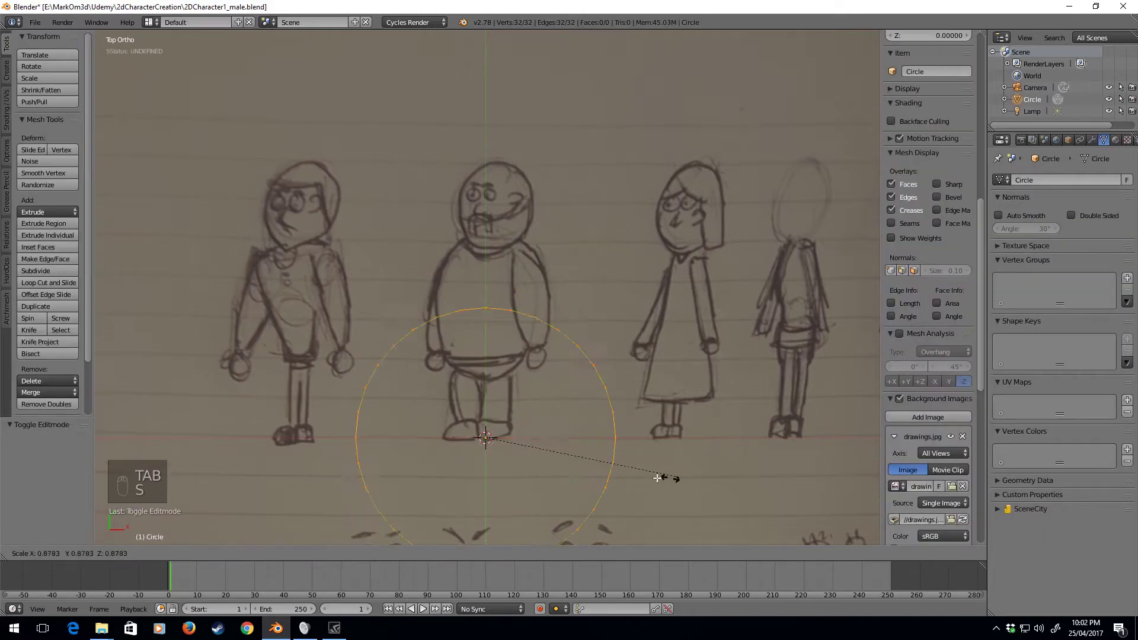
{"action": "left_click", "coordinate": [549, 466]}
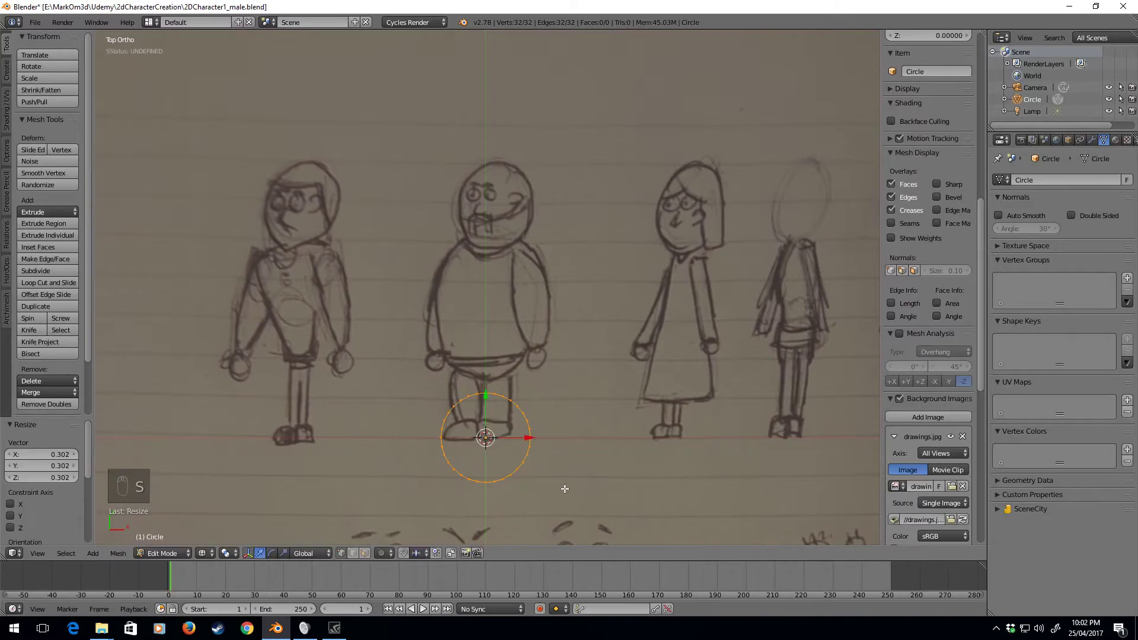
{"action": "key", "text": "g"}
{"action": "left_click", "coordinate": [604, 266]}
{"action": "scroll", "coordinate": [605, 266], "scroll_direction": "up", "scroll_amount": 5}
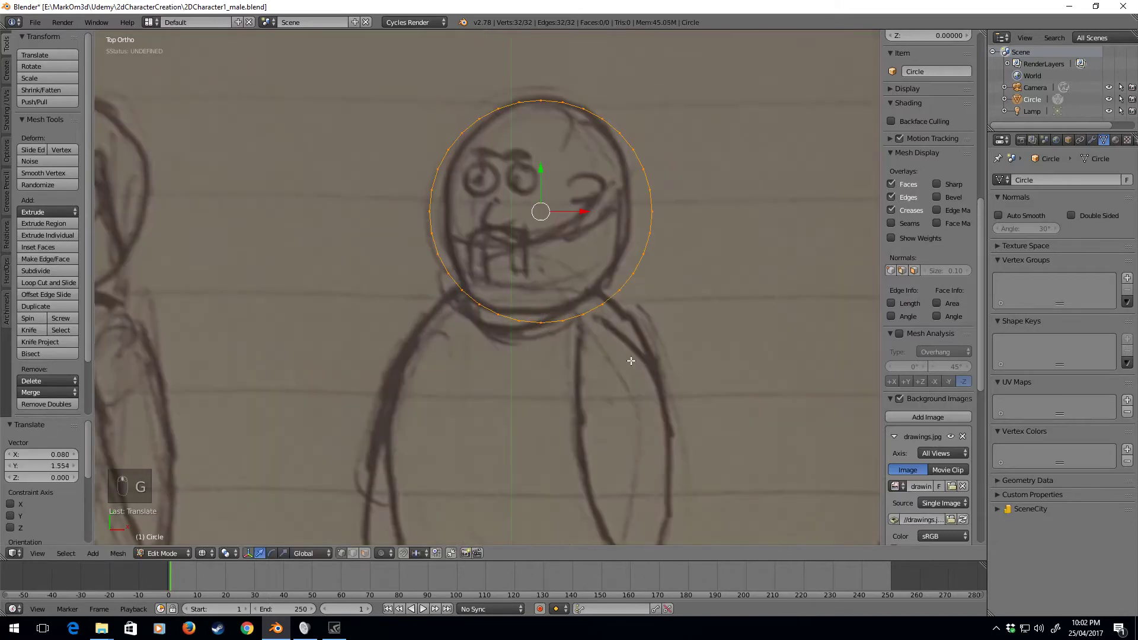
- Nudge the circle and enlarge it slightly to fit the head
{"action": "key", "text": "s"}
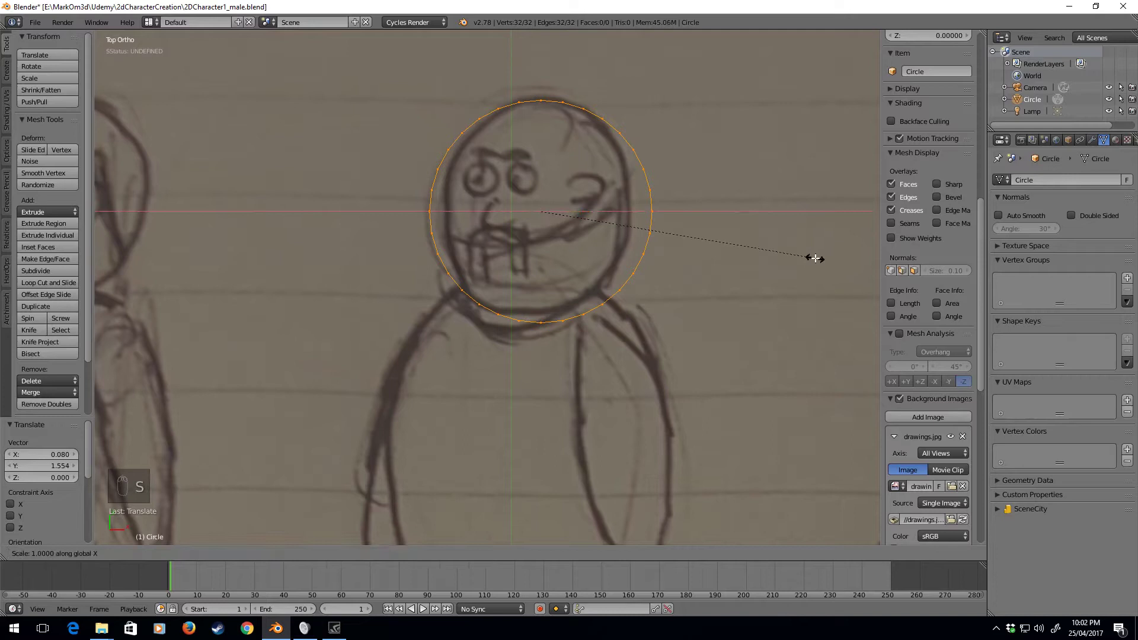
{"action": "key", "text": "x"}
{"action": "right_click", "coordinate": [768, 259]}
{"action": "key", "text": "g"}
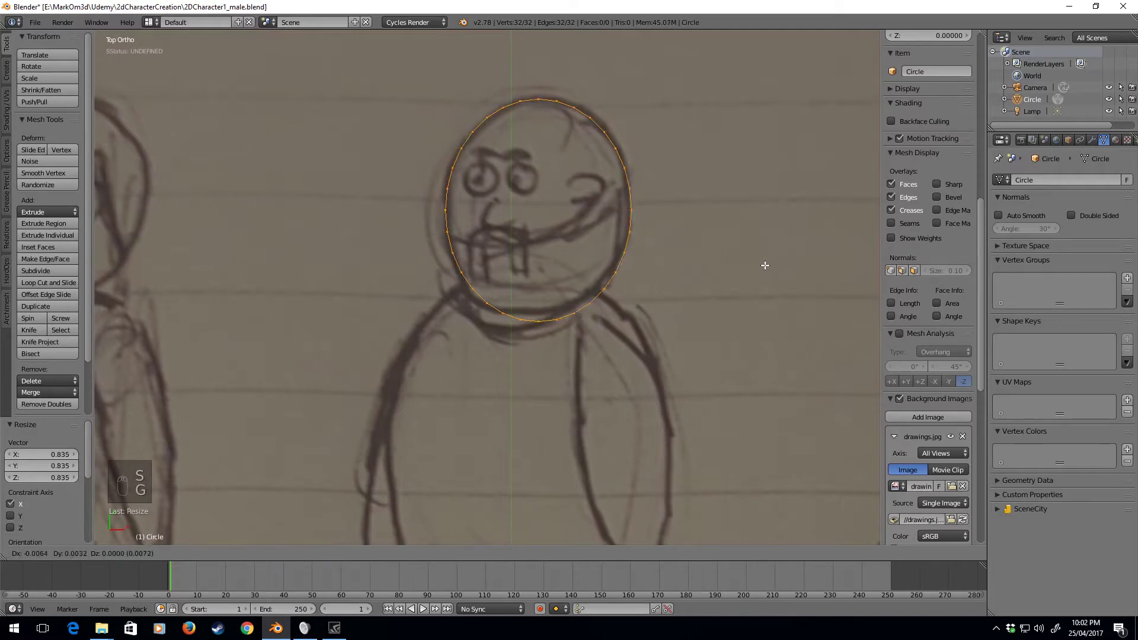
{"action": "left_click", "coordinate": [767, 261]}
{"action": "key", "text": "s"}
{"action": "left_click", "coordinate": [808, 268]}
- Narrow the circle horizontally into an ellipse and settle it over the head outline
{"action": "key", "text": "s"}
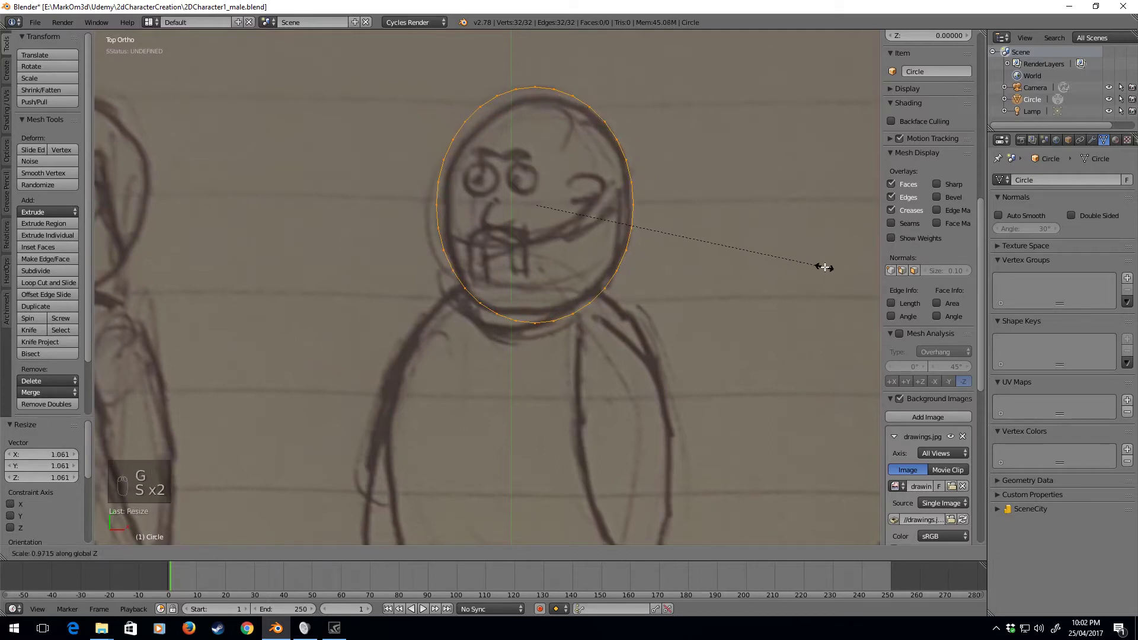
{"action": "key", "text": "y"}
{"action": "right_click", "coordinate": [808, 264]}
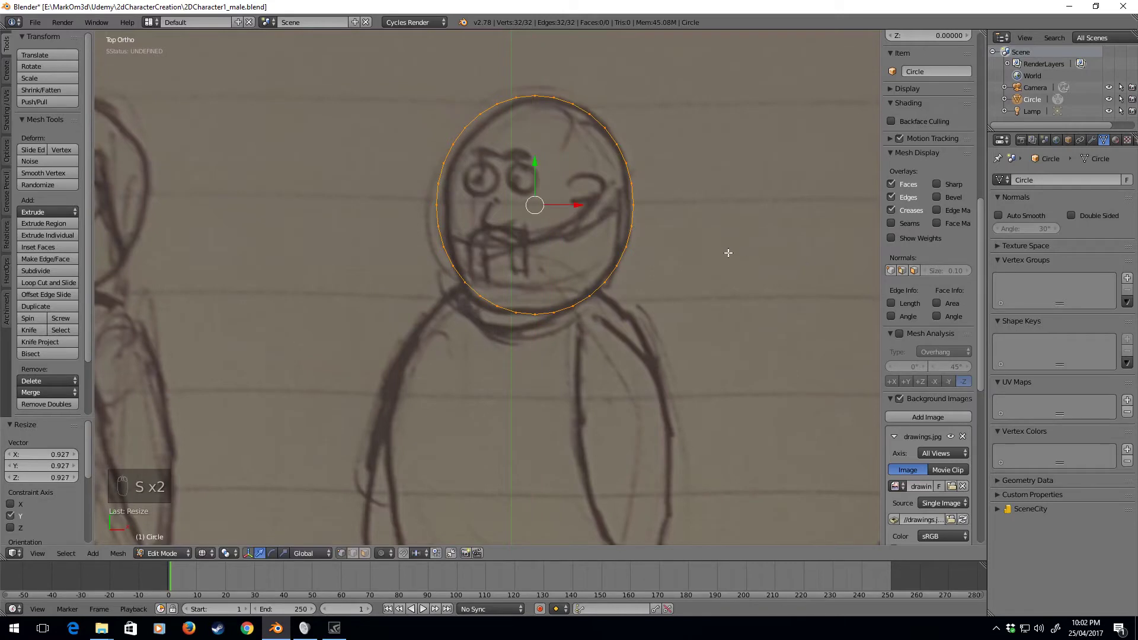
{"action": "key", "text": "g"}
{"action": "left_click", "coordinate": [798, 255]}
{"action": "key", "text": "s"}
{"action": "key", "text": "x"}
{"action": "left_click", "coordinate": [773, 255]}
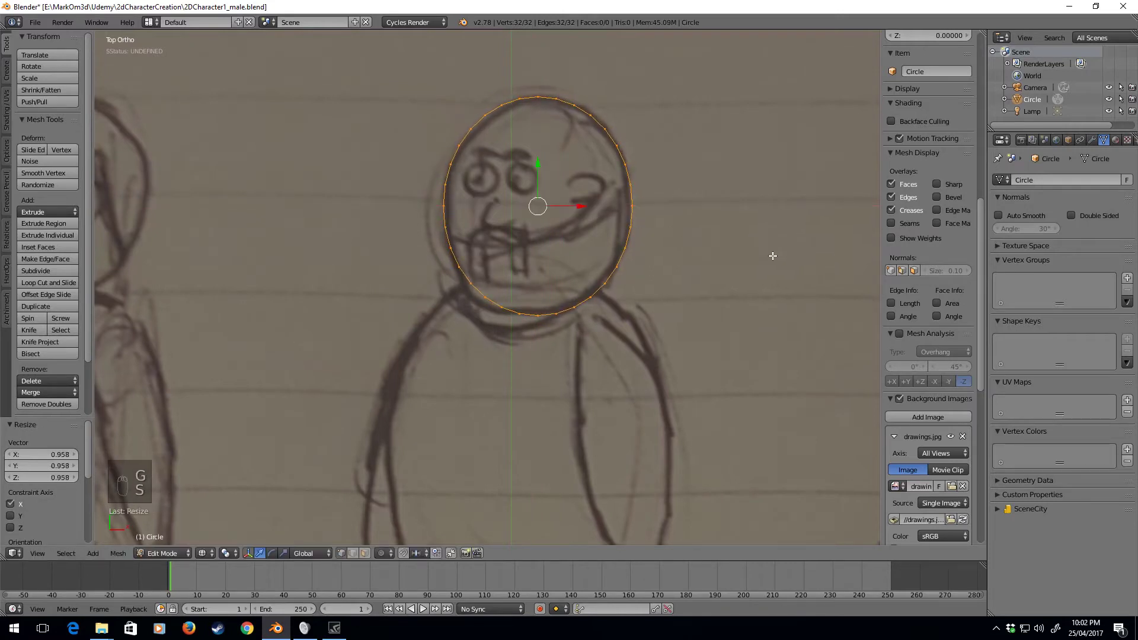
{"action": "key", "text": "g"}
{"action": "left_click", "coordinate": [783, 264]}
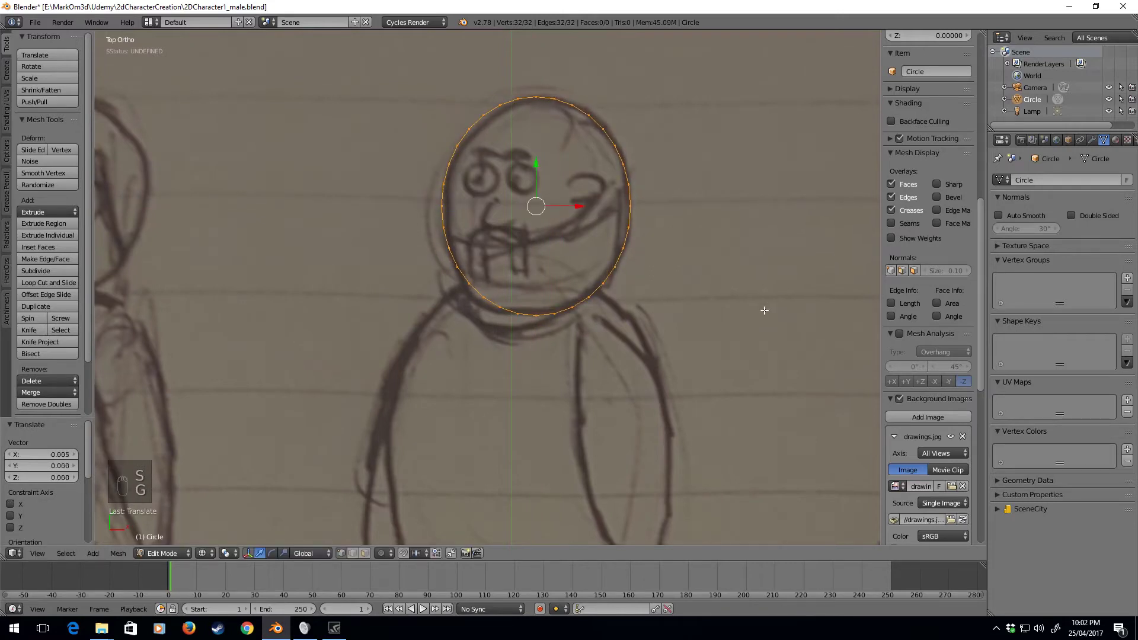
- Tilt the ellipse about 9° and move it to its final spot on the head
{"action": "key", "text": "r"}
{"action": "left_click", "coordinate": [793, 338]}
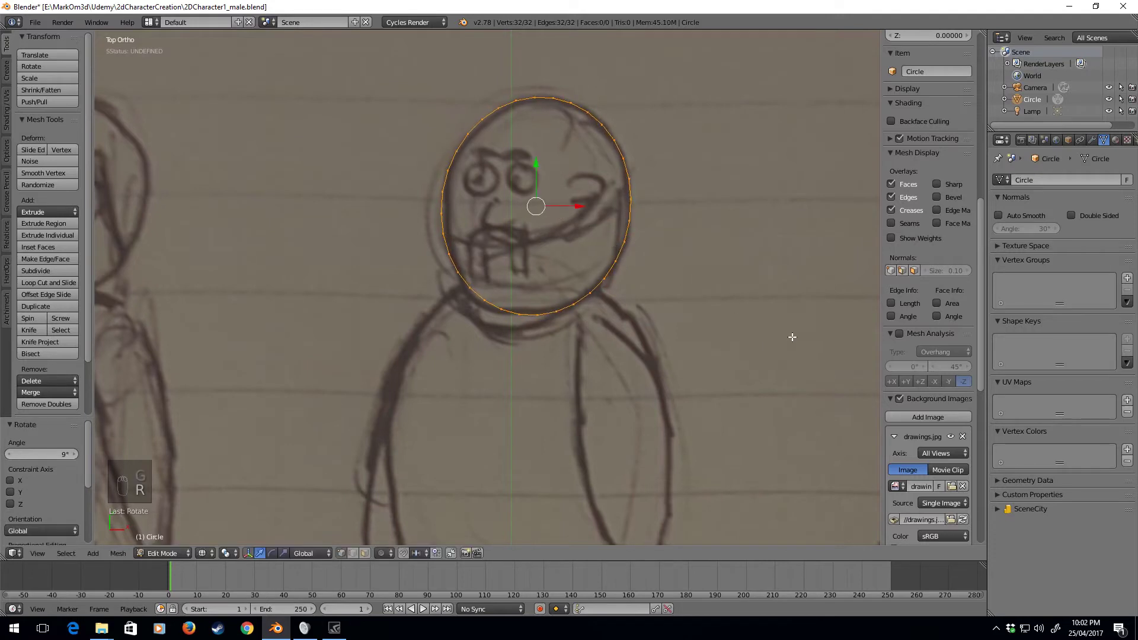
{"action": "key", "text": "g"}
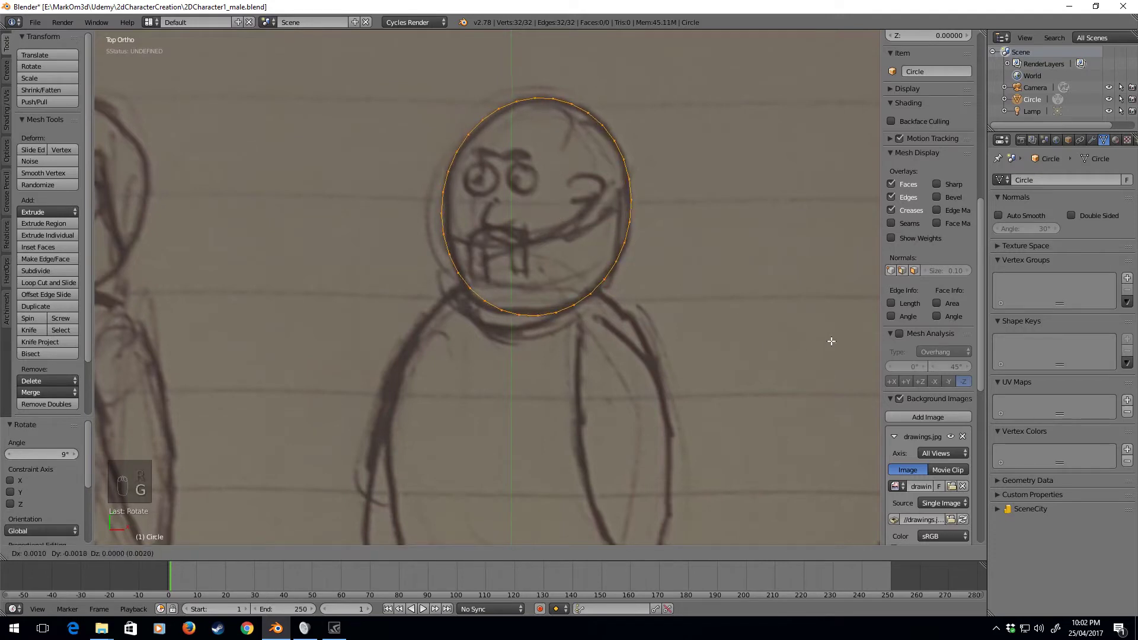
{"action": "left_click", "coordinate": [828, 338]}
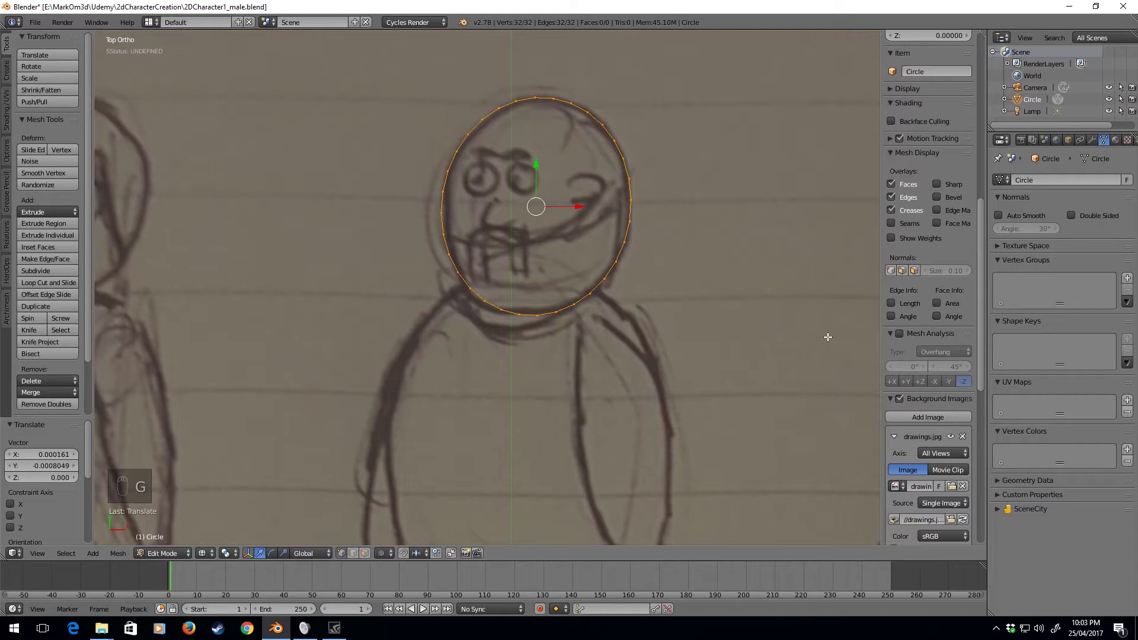
- Fill the ellipse with a face and add a new material named 'Skin'
{"action": "key", "text": "f"}
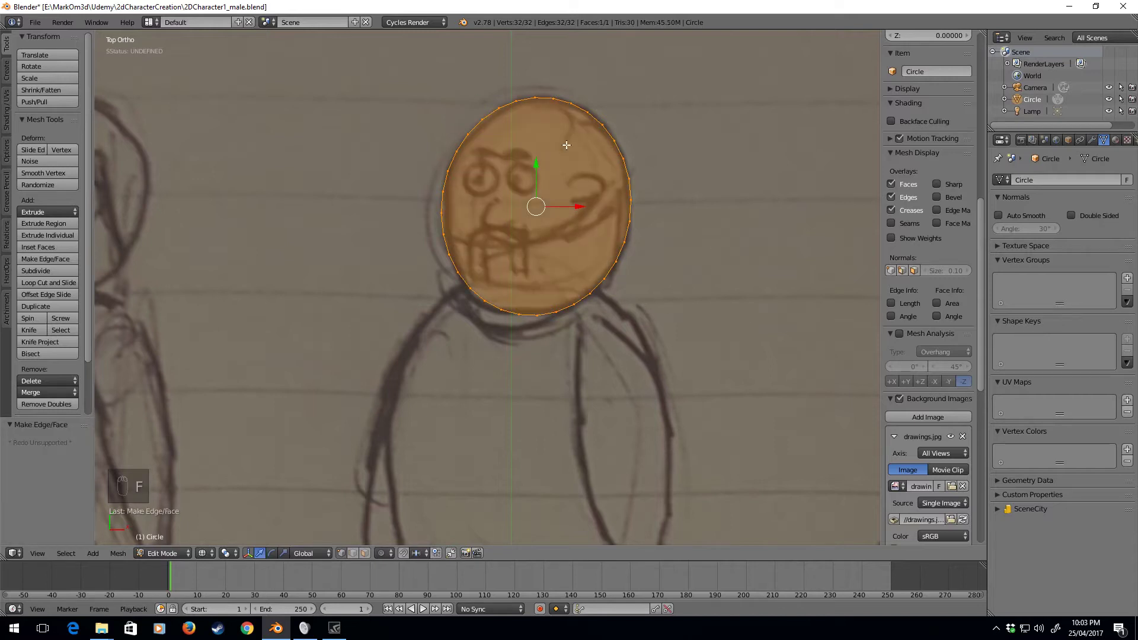
{"action": "left_click", "coordinate": [1113, 141]}
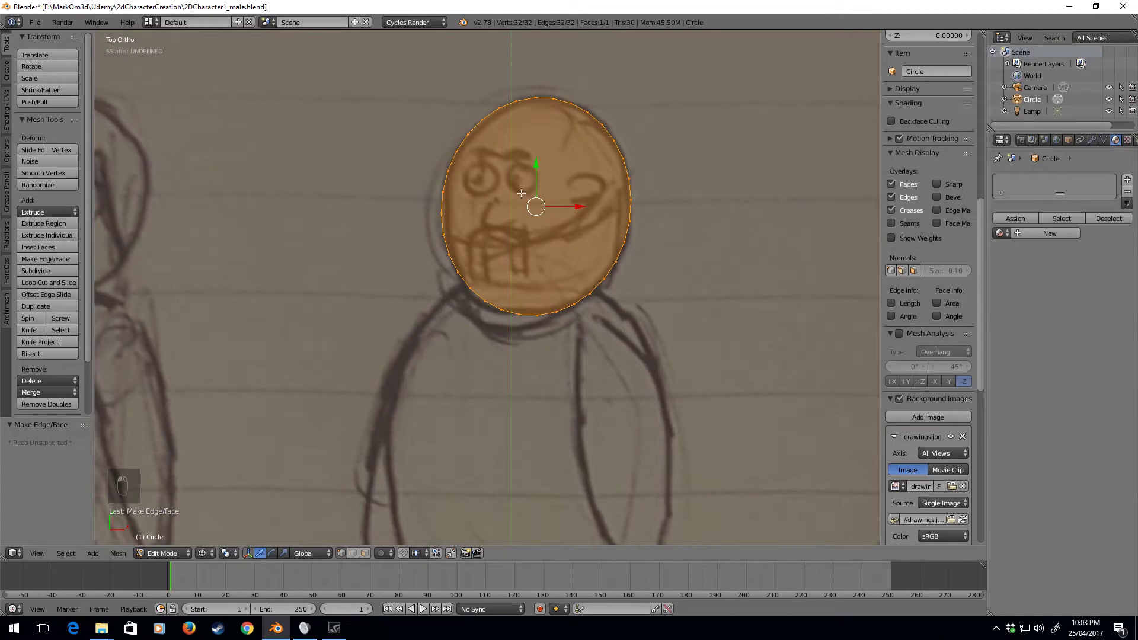
{"action": "left_click", "coordinate": [1126, 180]}
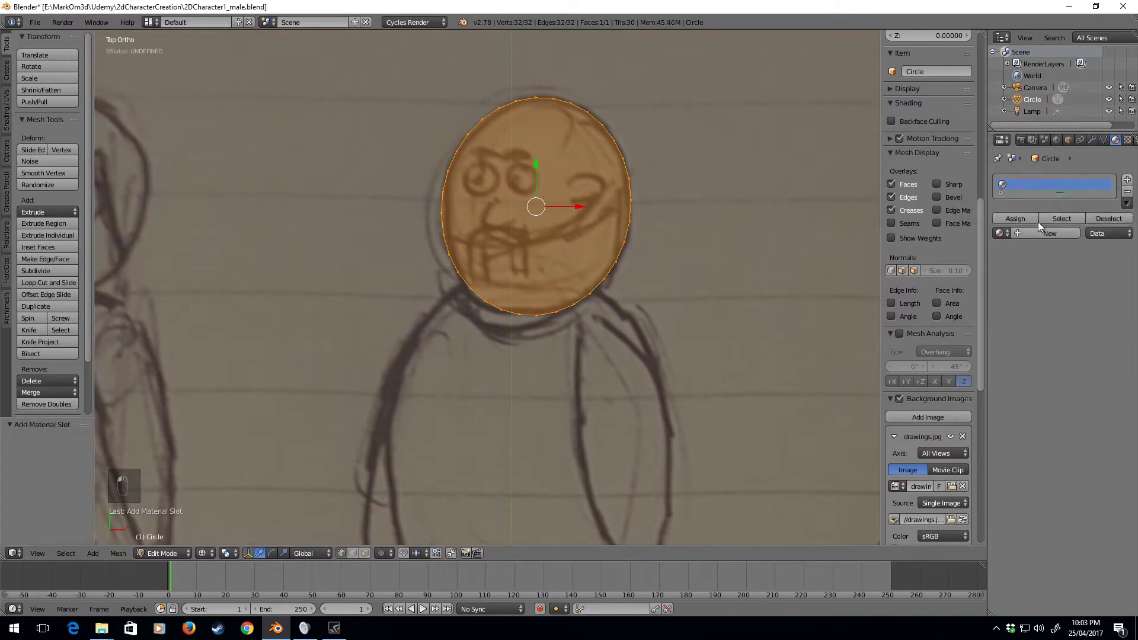
{"action": "left_click", "coordinate": [1043, 235]}
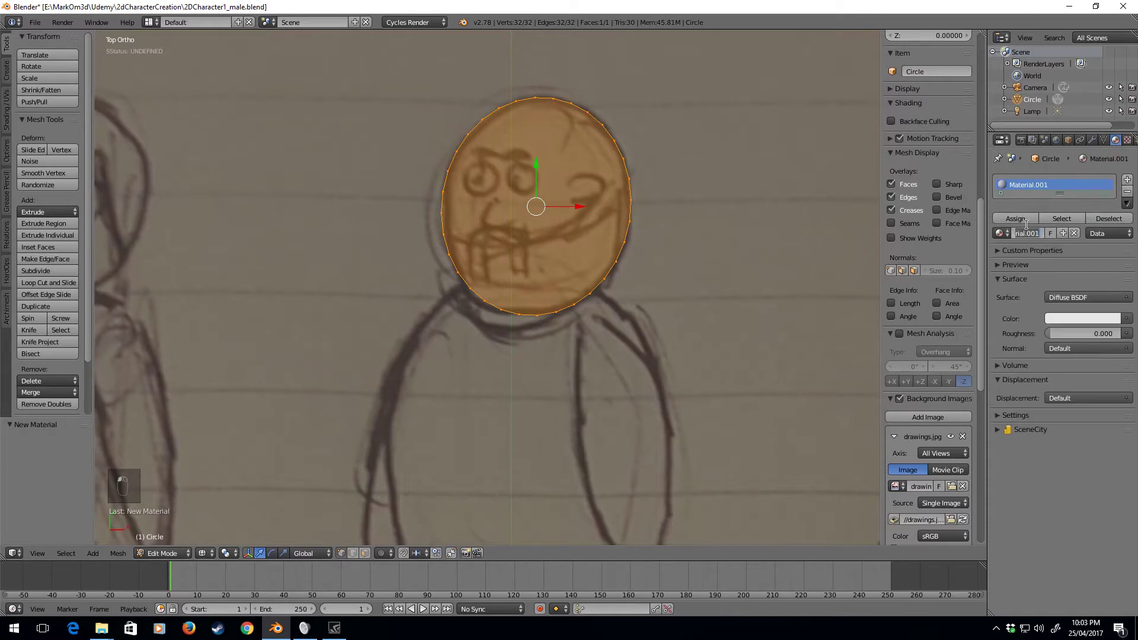
{"action": "type", "text": "Skin"}
{"action": "key", "text": "Return"}
- Set the Skin material's surface colour to a pale orange skin tone
{"action": "left_click", "coordinate": [1079, 320]}
{"action": "left_click_drag", "start_coordinate": [1053, 207], "coordinate": [1048, 209]}
{"action": "left_click", "coordinate": [1112, 181]}
{"action": "left_click", "coordinate": [1042, 225]}
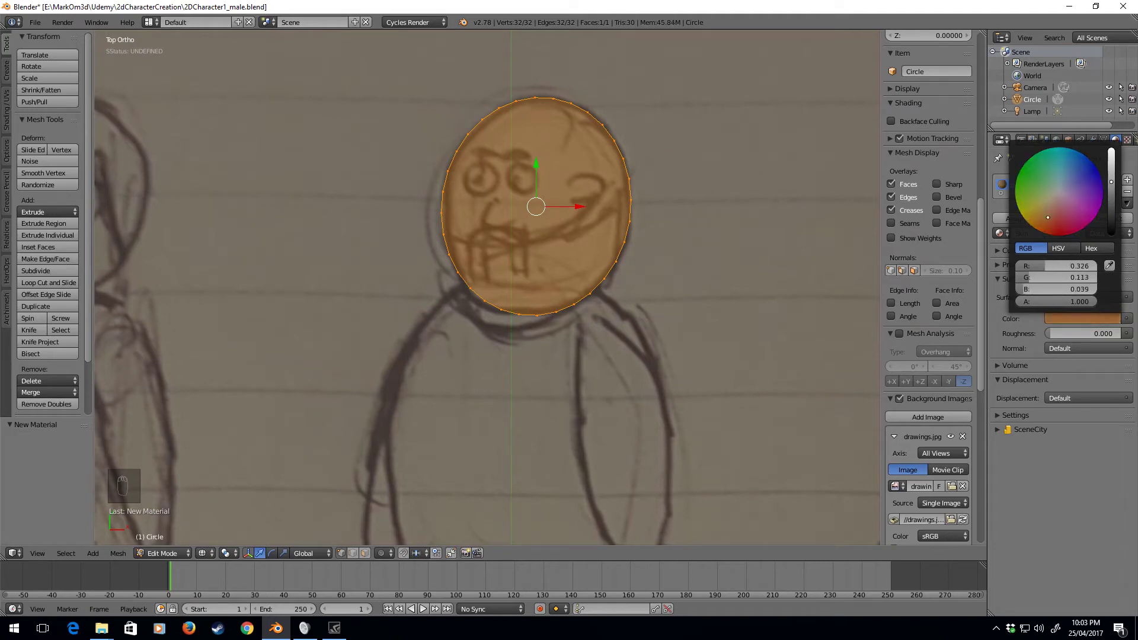
{"action": "left_click", "coordinate": [1111, 155]}
{"action": "left_click", "coordinate": [1053, 201]}
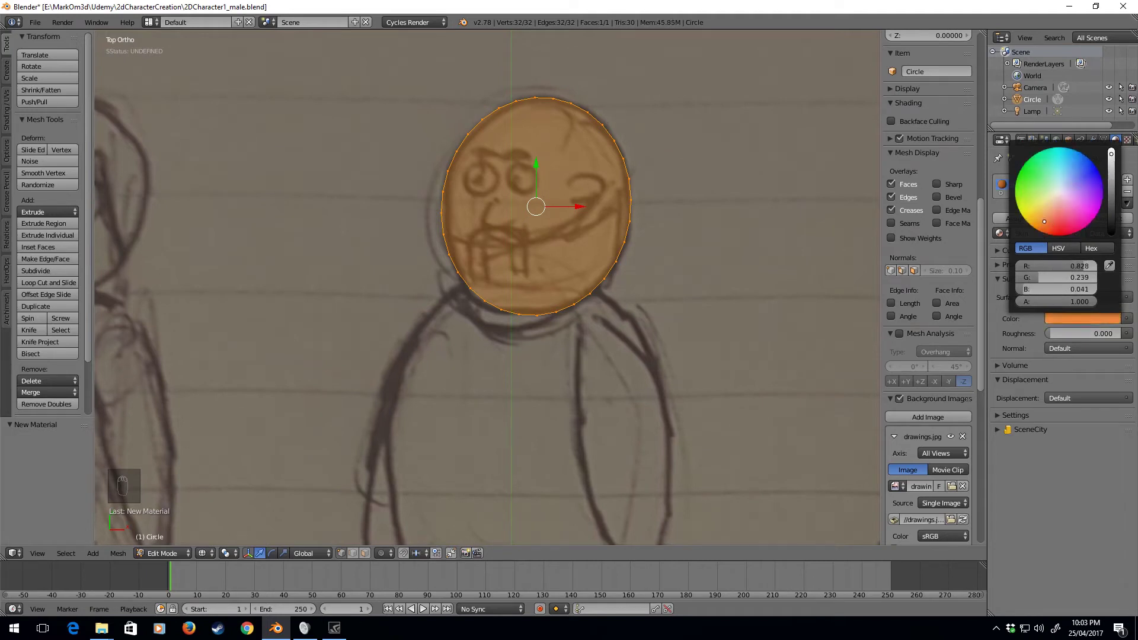
{"action": "left_click", "coordinate": [1056, 197]}
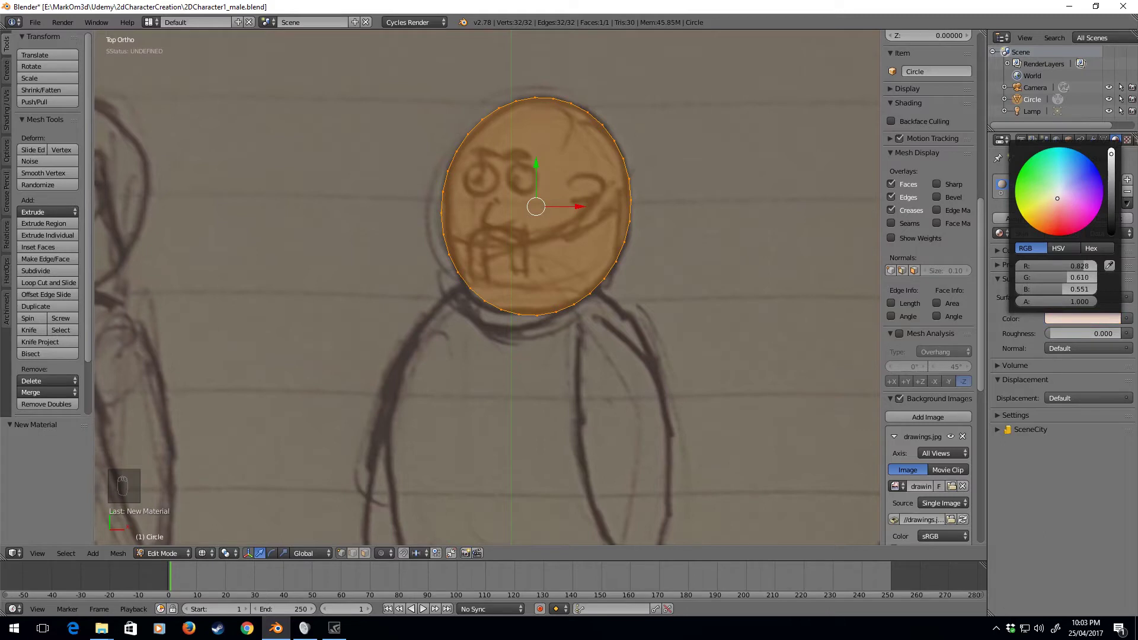
{"action": "left_click", "coordinate": [1052, 204]}
{"action": "left_click", "coordinate": [1054, 196]}
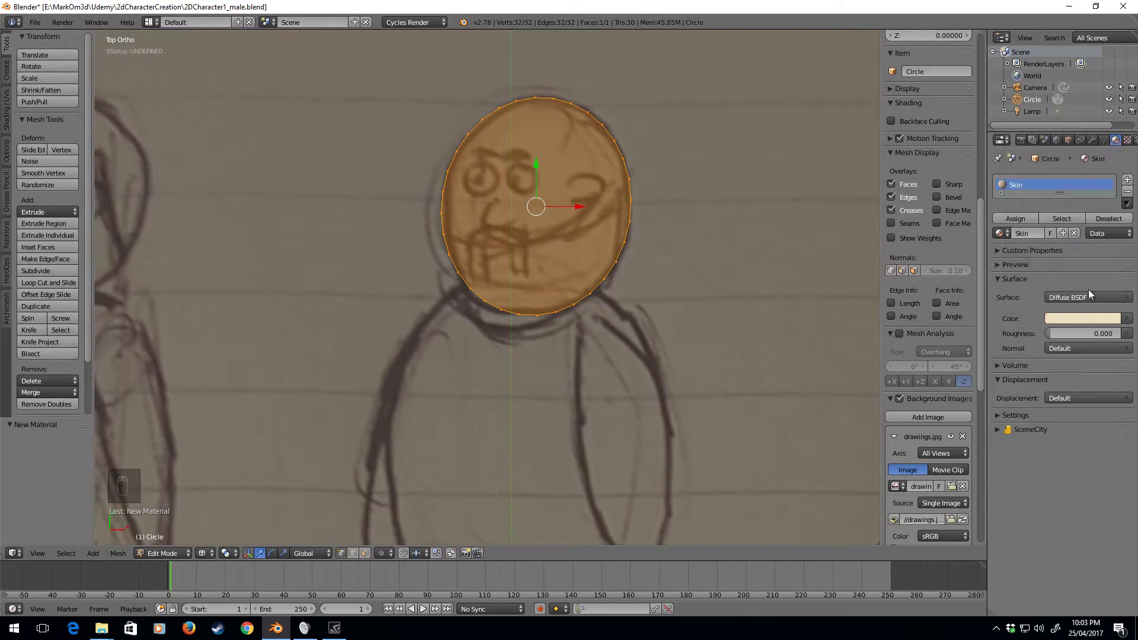
- Sample the Skin material's cream colour into its Viewport Display colour
{"action": "left_click", "coordinate": [998, 416]}
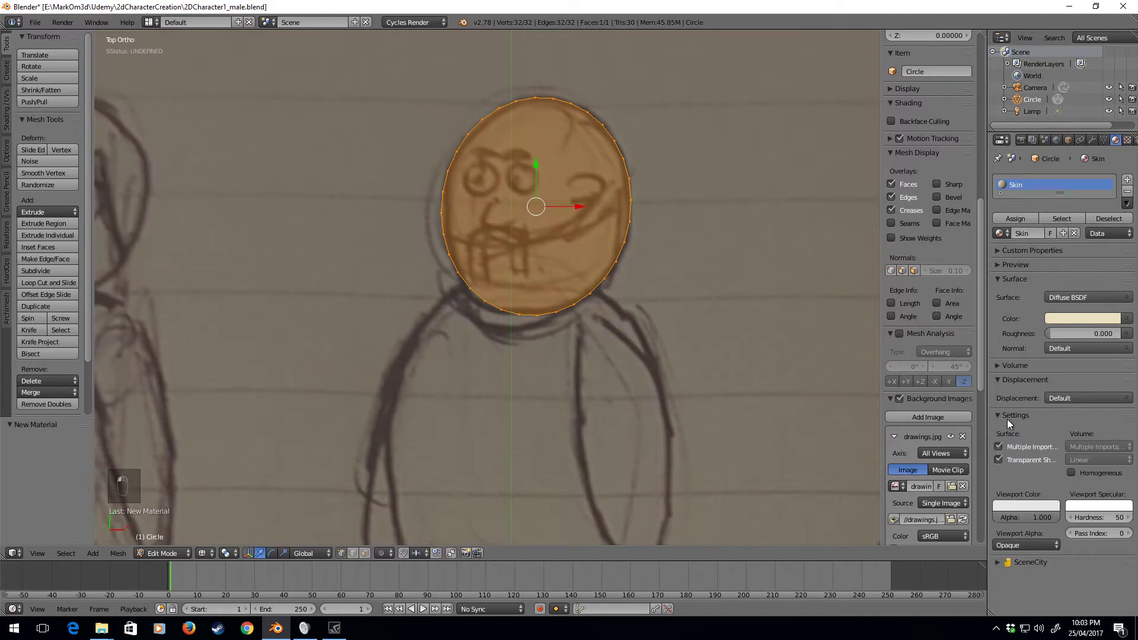
{"action": "left_click", "coordinate": [1025, 506]}
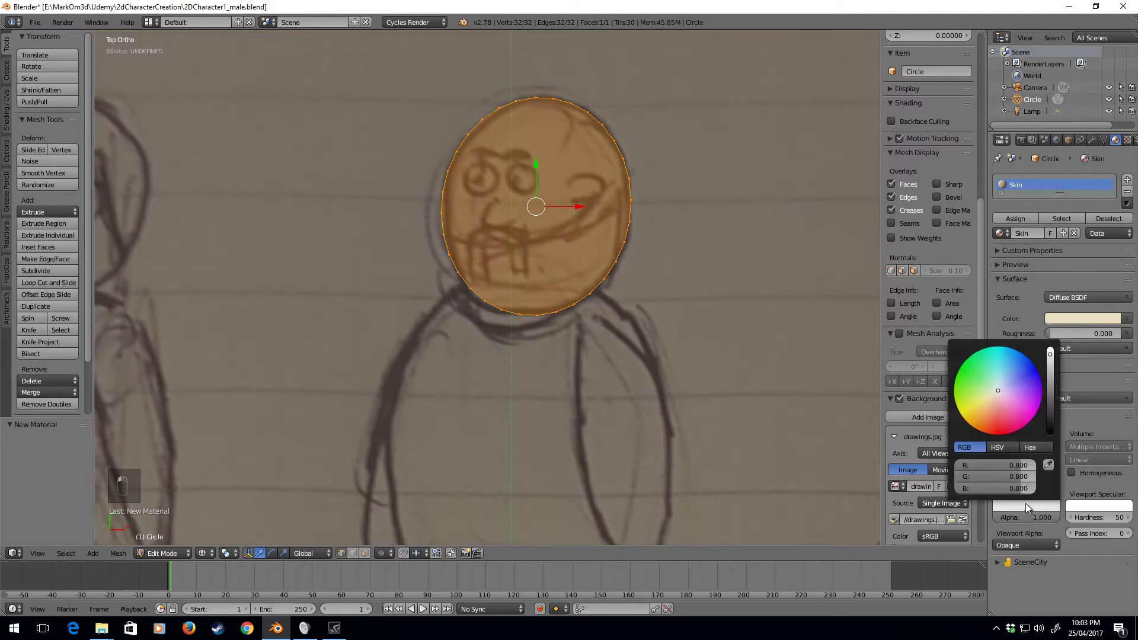
{"action": "left_click", "coordinate": [1048, 464]}
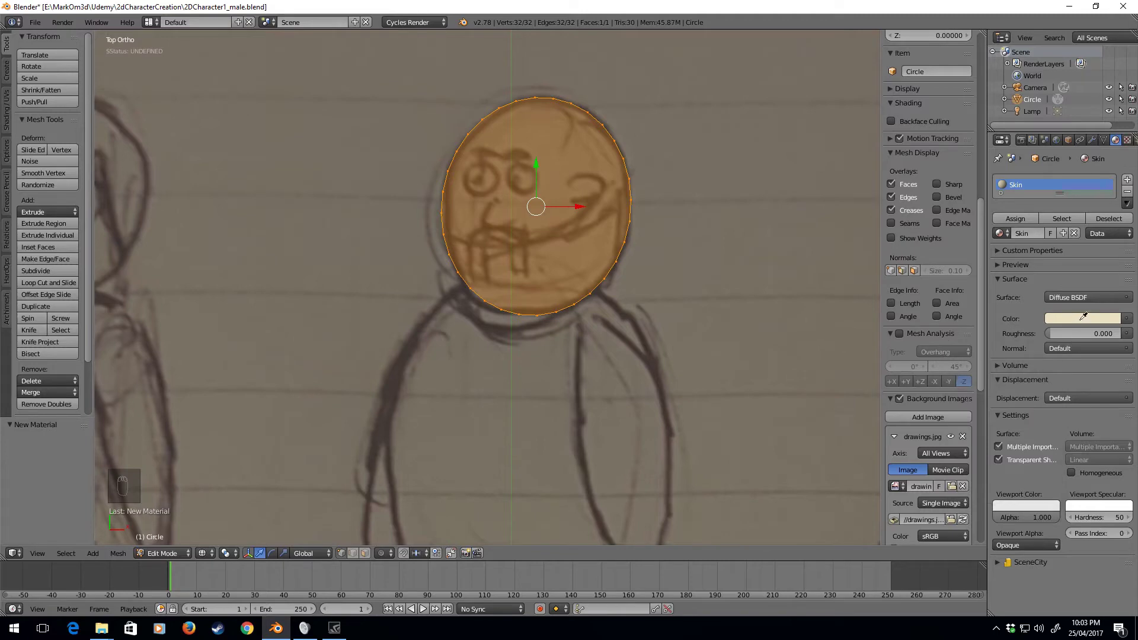
{"action": "left_click", "coordinate": [1077, 327]}
- Preview the cream head in solid shading, then return to wireframe Edit Mode
{"action": "key", "text": "Tab"}
{"action": "key", "text": "Tab"}
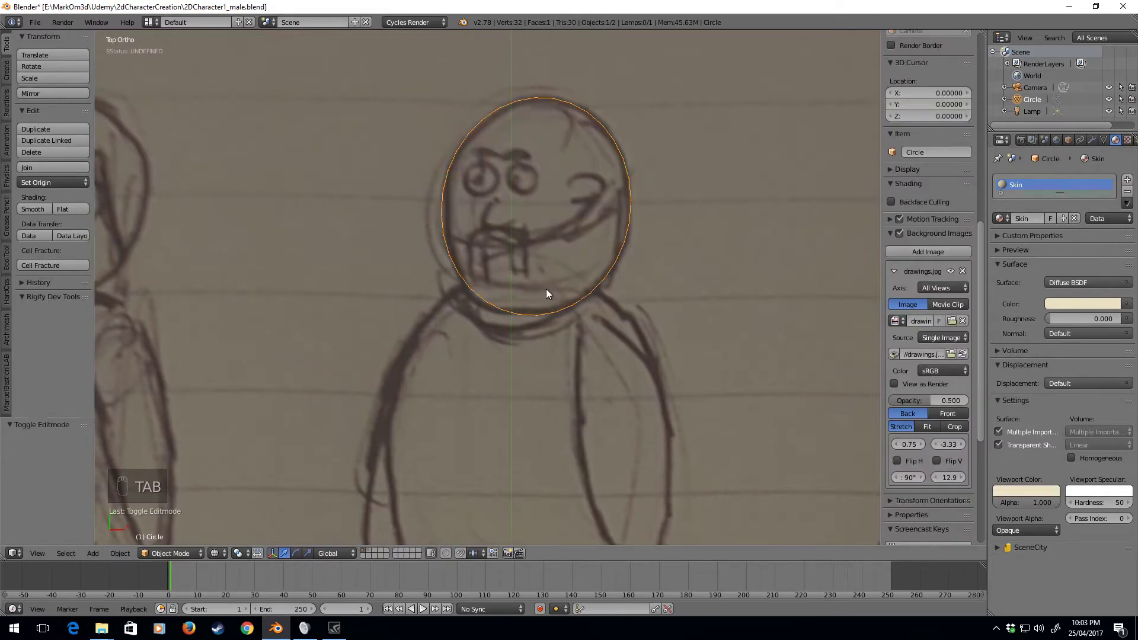
{"action": "left_click", "coordinate": [166, 553]}
{"action": "left_click", "coordinate": [206, 554]}
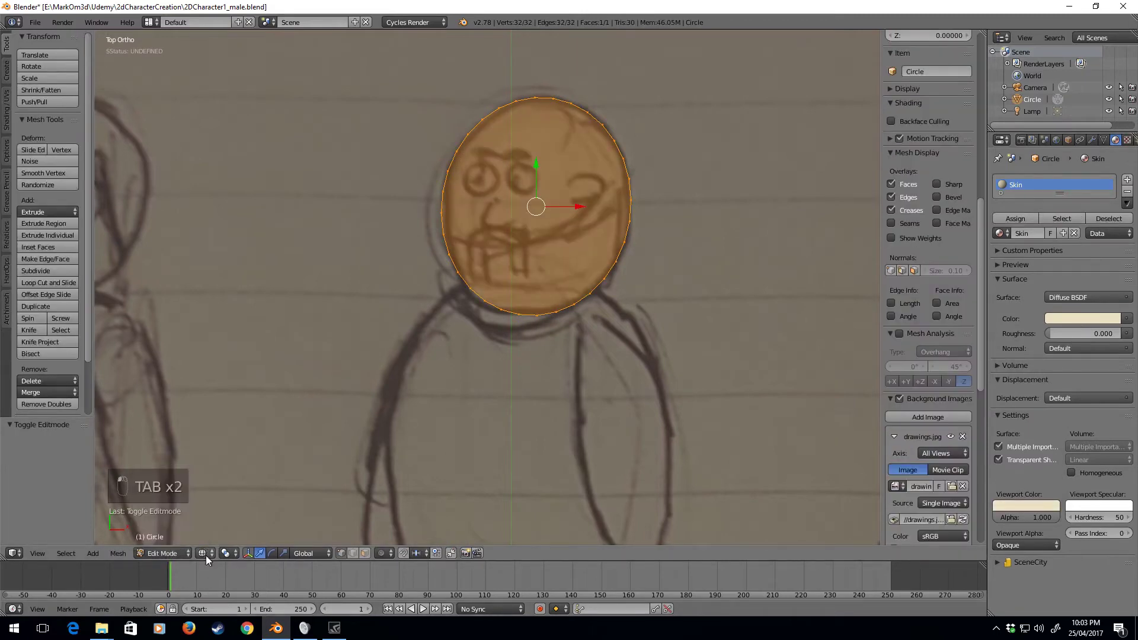
{"action": "key", "text": "z"}
{"action": "left_click", "coordinate": [225, 516]}
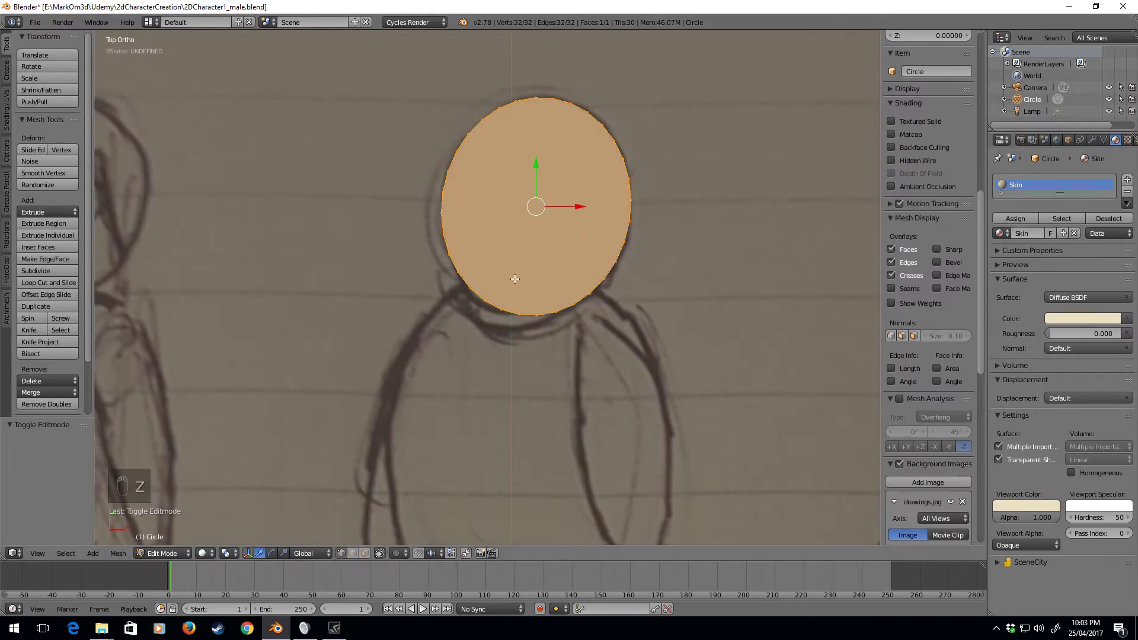
{"action": "key", "text": "Tab"}
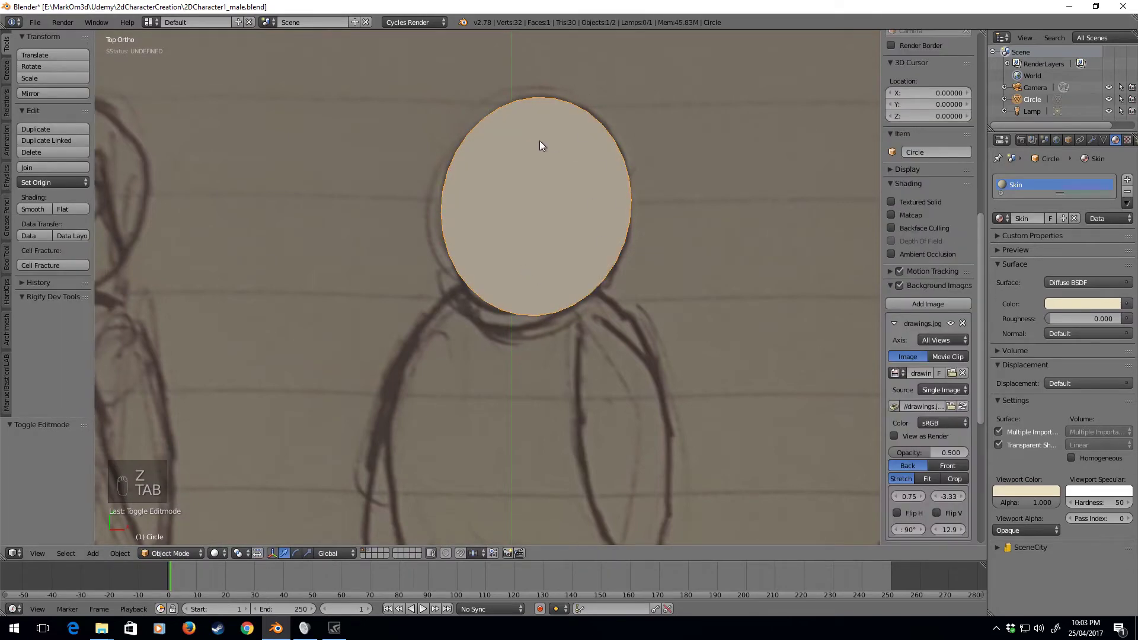
{"action": "key", "text": "Tab"}
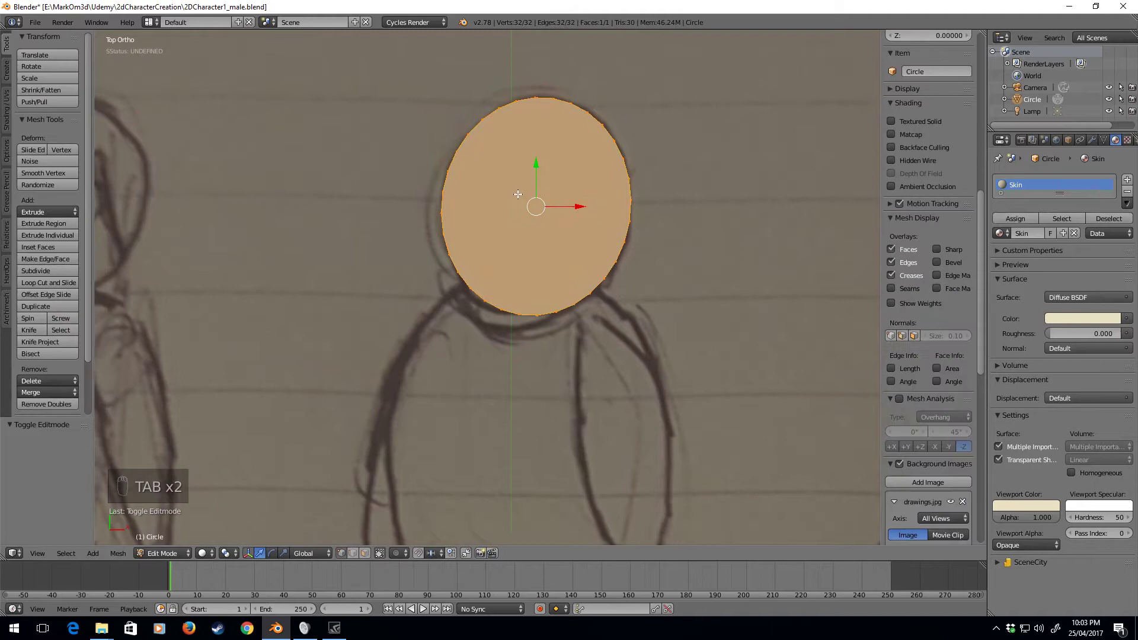
{"action": "key", "text": "z"}
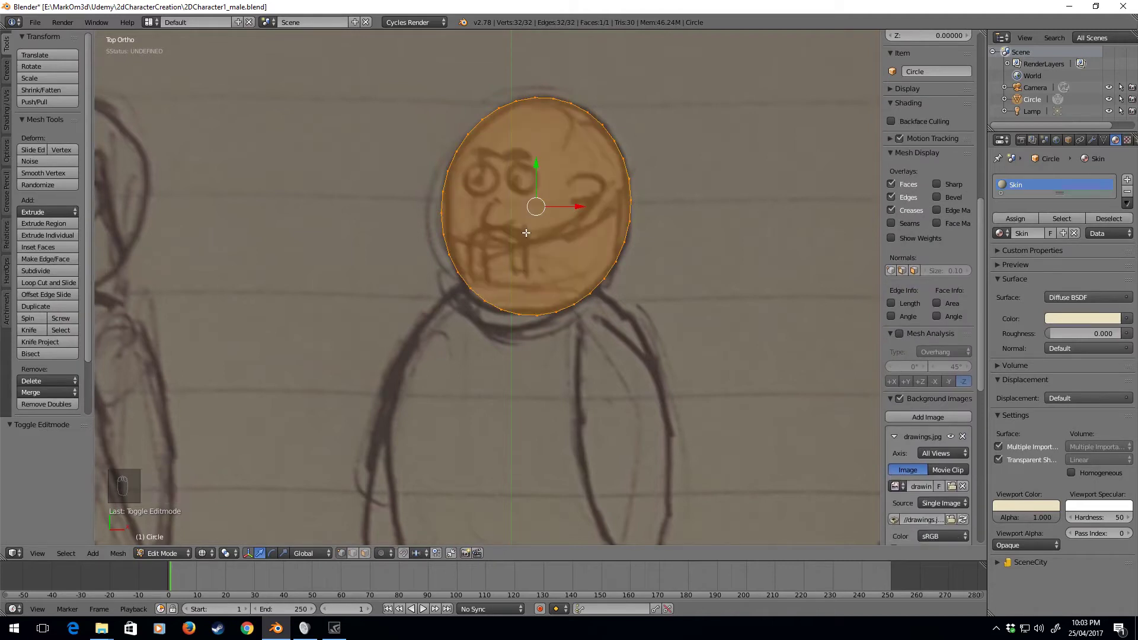
- Pan down the sketch and zoom out to show the character's body and legs
{"action": "middle_click_drag", "start_coordinate": [566, 314], "coordinate": [545, 246], "text": "shift"}
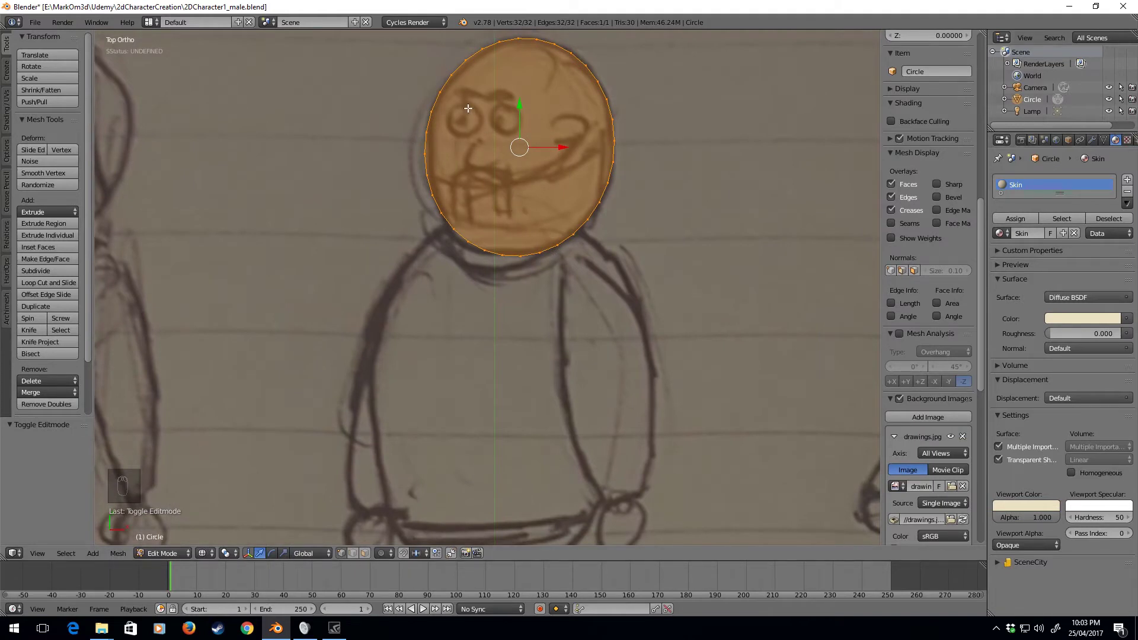
{"action": "middle_click_drag", "start_coordinate": [524, 207], "coordinate": [548, 120], "text": "shift"}
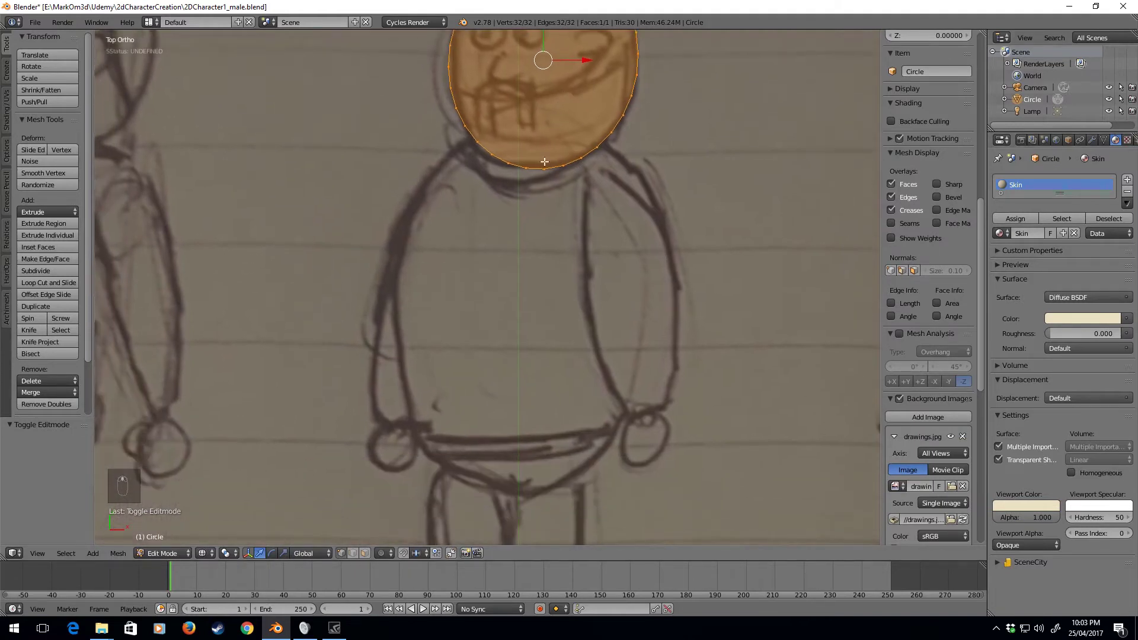
{"action": "scroll", "coordinate": [524, 404], "scroll_direction": "down", "scroll_amount": 2}
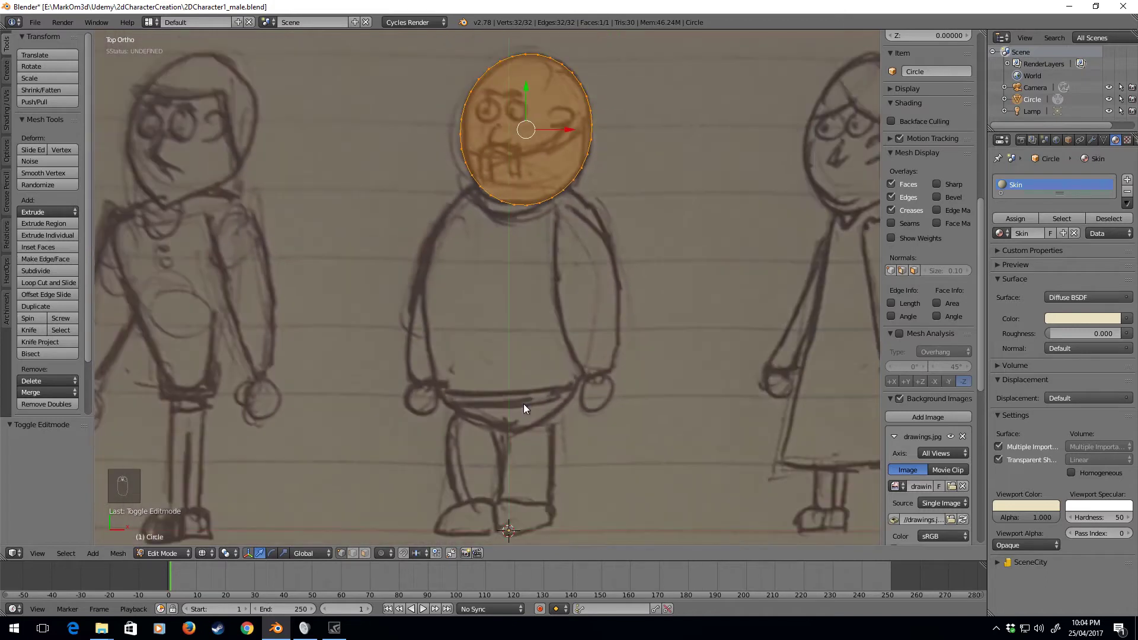
- Add a new circle, shrink it, and place and enlarge it over the sketched body
{"action": "key", "text": "shift+a"}
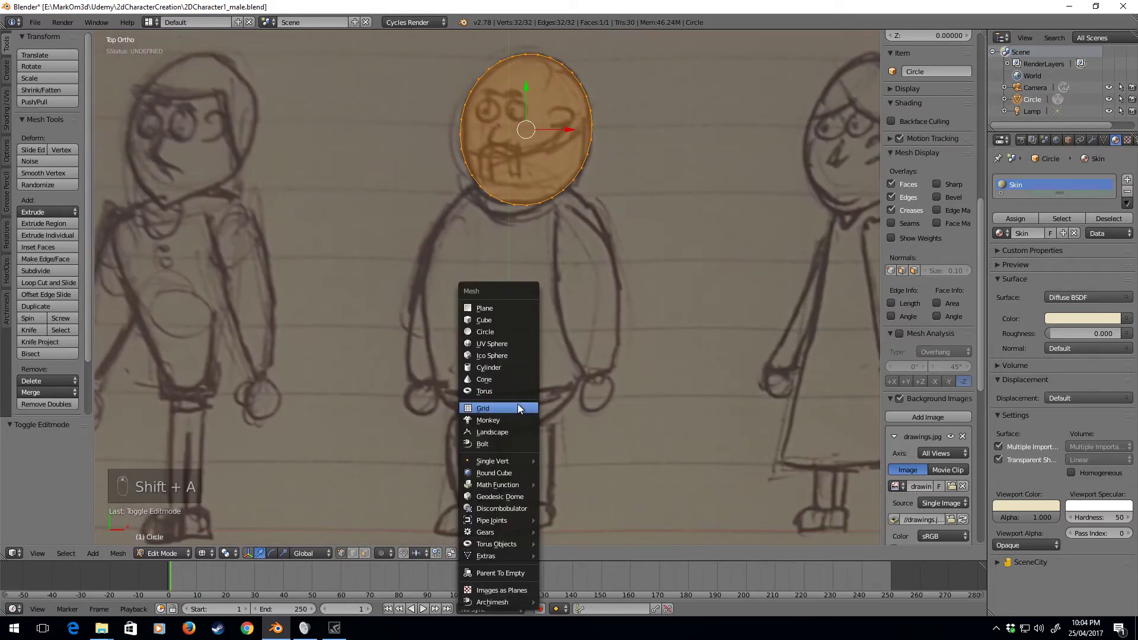
{"action": "left_click", "coordinate": [493, 332]}
{"action": "key", "text": "s"}
{"action": "left_click", "coordinate": [547, 505]}
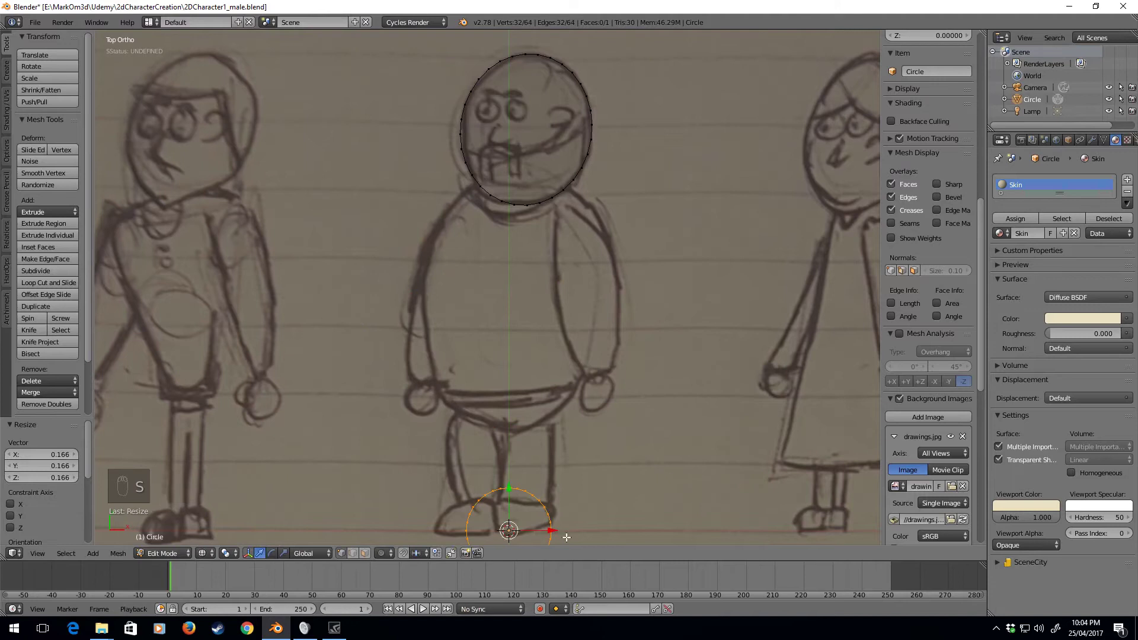
{"action": "key", "text": "g"}
{"action": "key", "text": "g"}
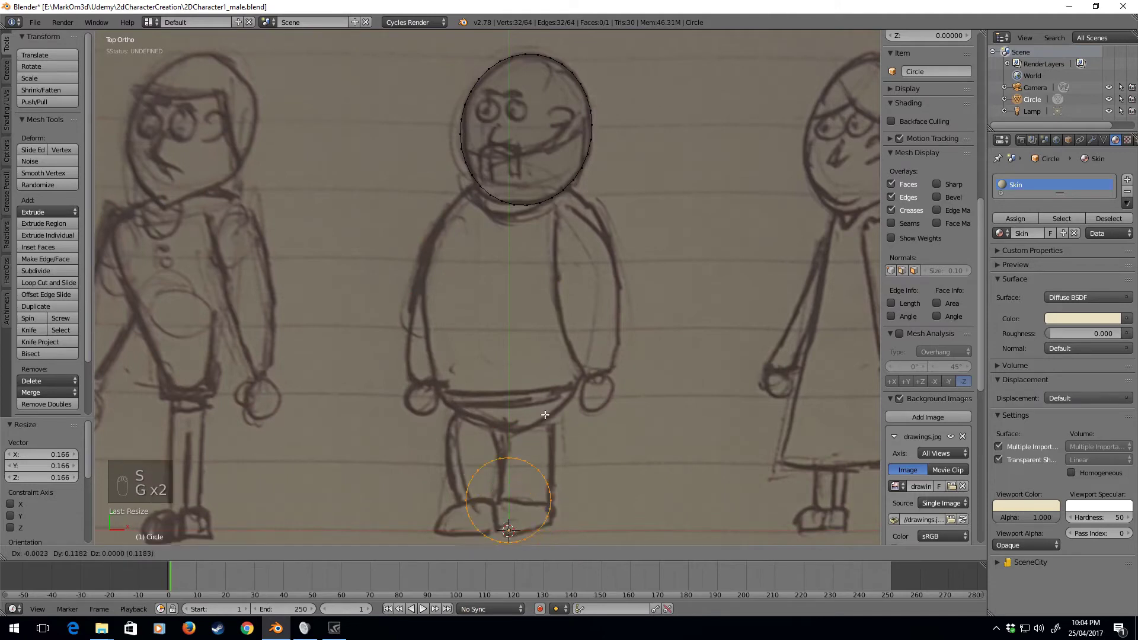
{"action": "left_click", "coordinate": [564, 238]}
{"action": "key", "text": "s"}
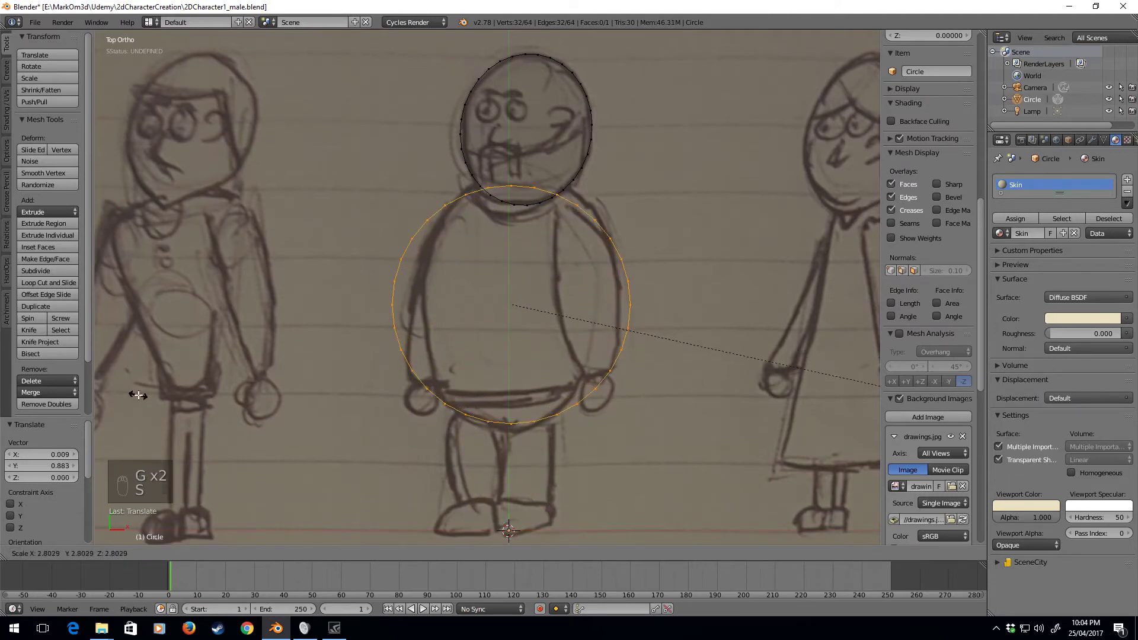
{"action": "left_click", "coordinate": [140, 394]}
- Resize the body circle to 0.930 scale and reposition it over the torso
{"action": "key", "text": "s"}
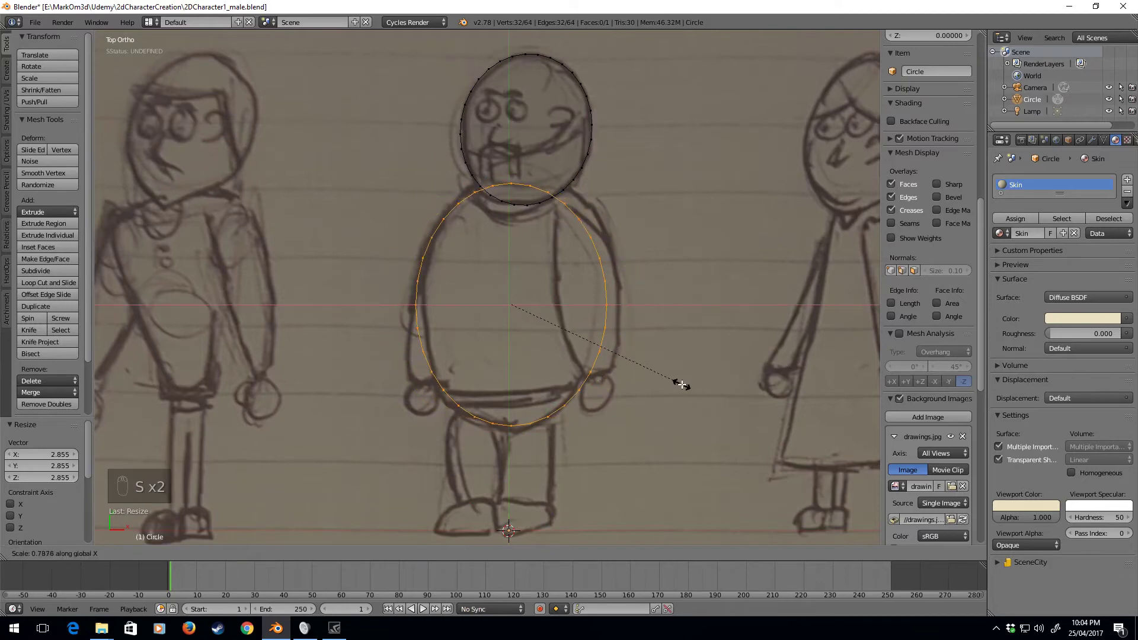
{"action": "left_click", "coordinate": [700, 385]}
{"action": "key", "text": "g"}
{"action": "left_click", "coordinate": [708, 383]}
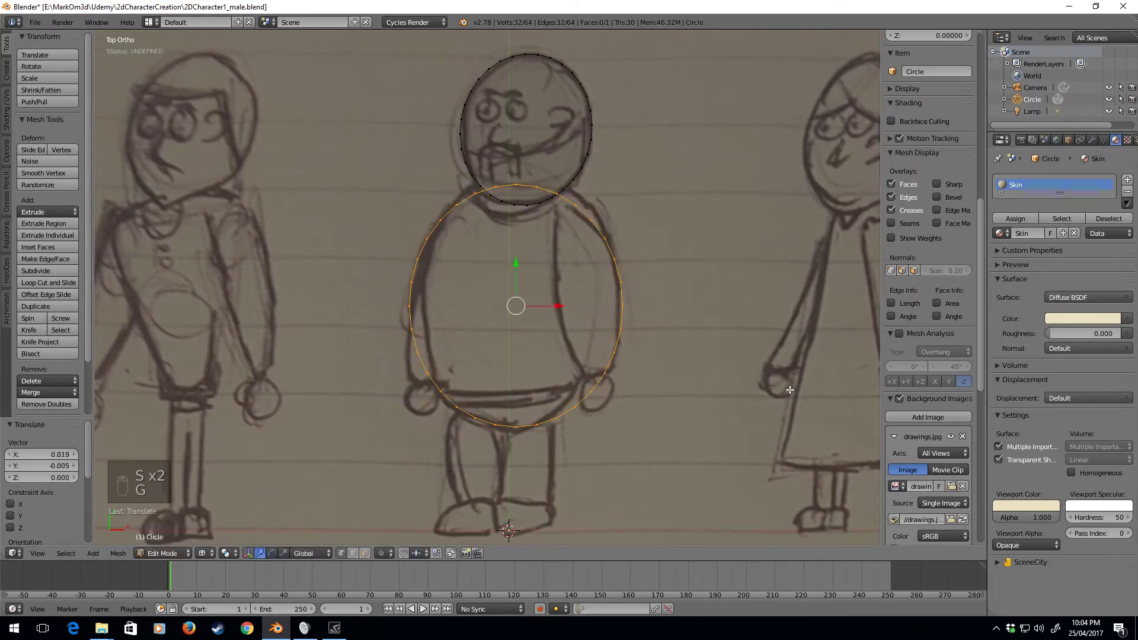
{"action": "key", "text": "s"}
{"action": "left_click", "coordinate": [767, 392]}
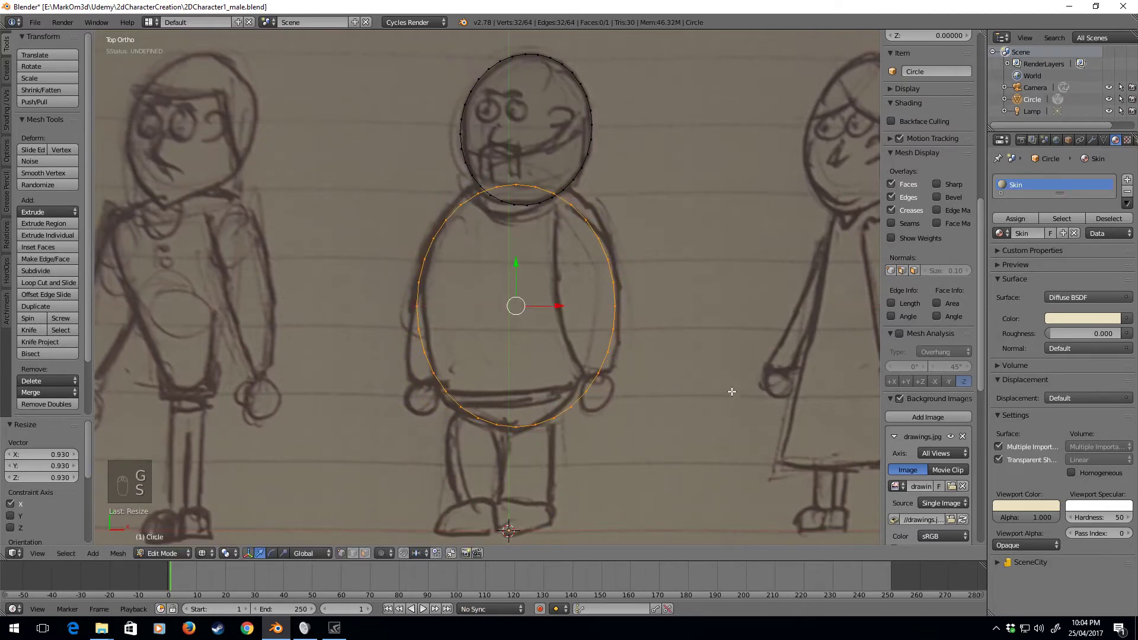
{"action": "key", "text": "g"}
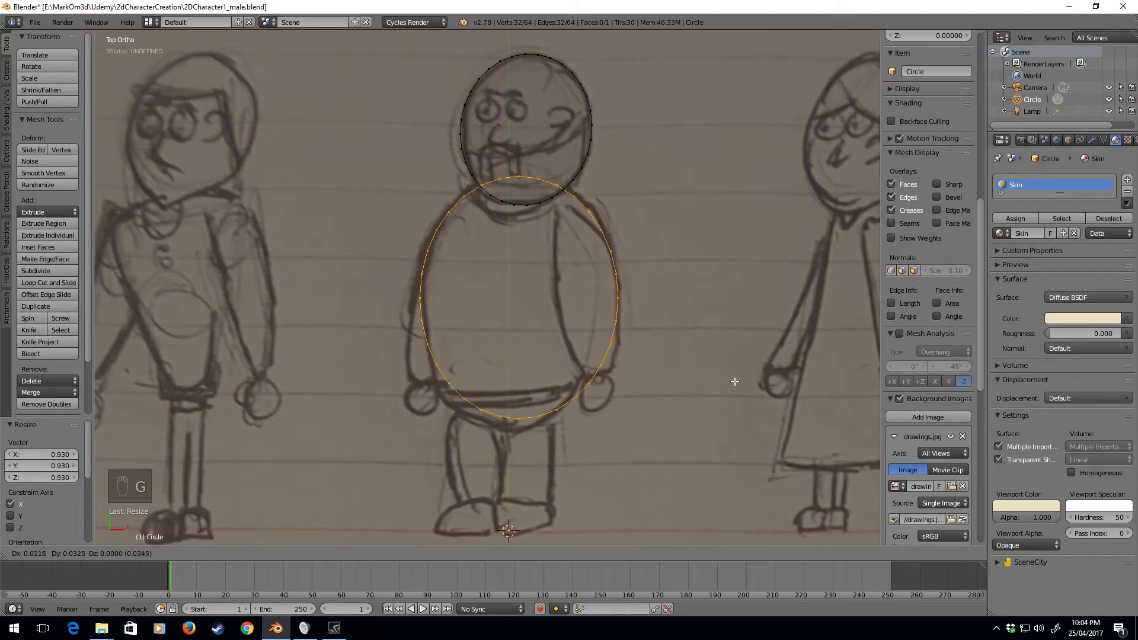
{"action": "left_click", "coordinate": [735, 383]}
- Stretch the body circle into a taller ellipse by scaling along X and Y
{"action": "key", "text": "s"}
{"action": "key", "text": "x"}
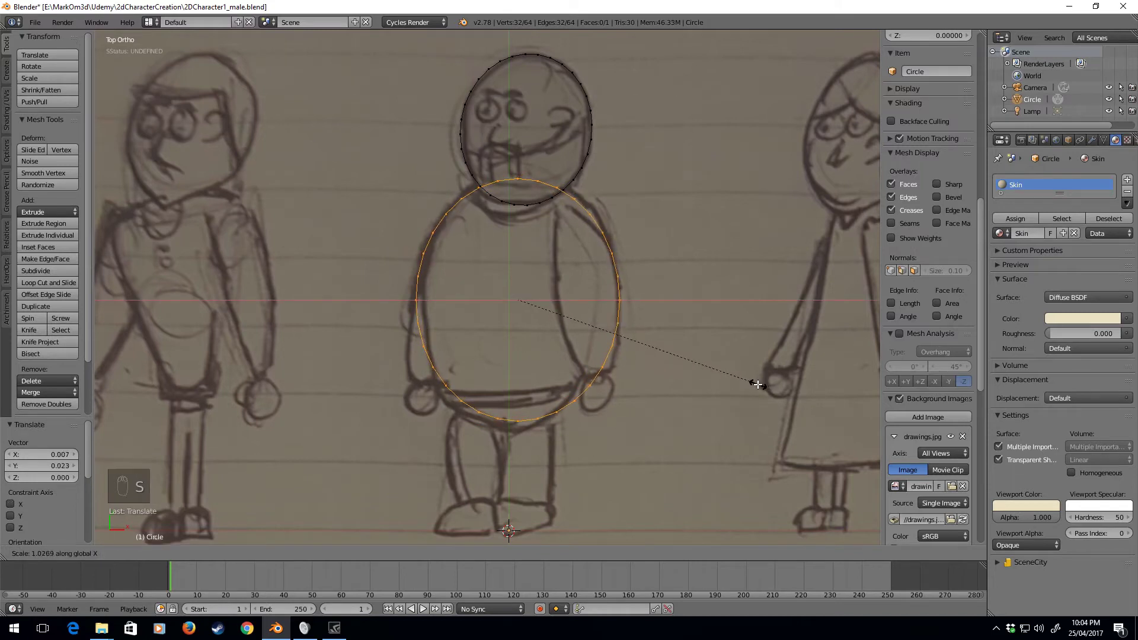
{"action": "left_click", "coordinate": [755, 383]}
{"action": "key", "text": "s"}
{"action": "key", "text": "y"}
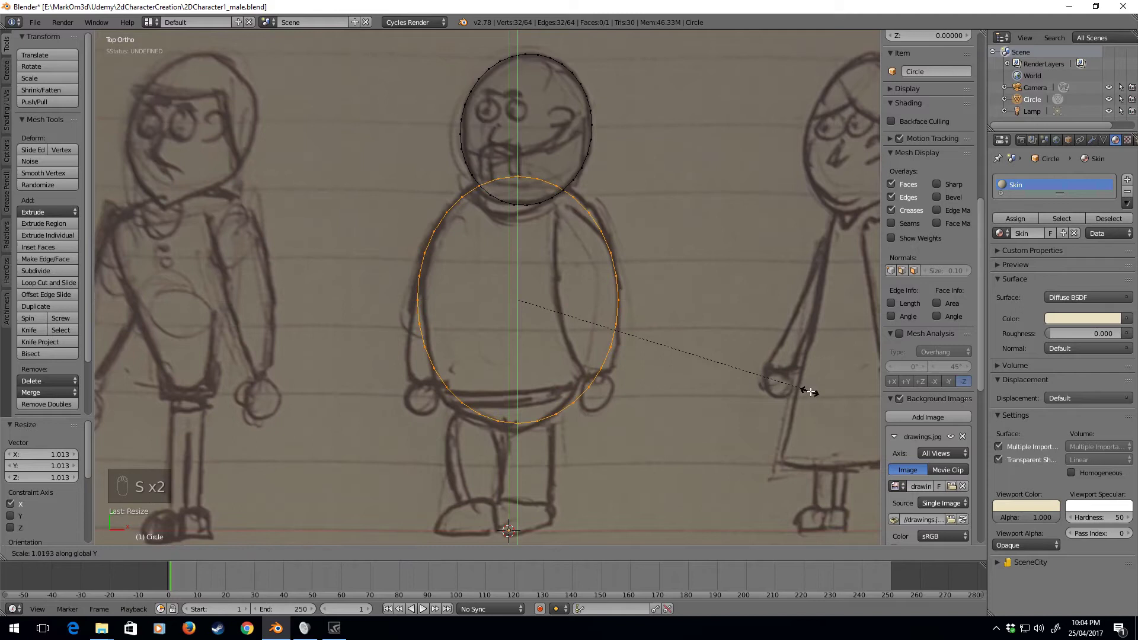
{"action": "left_click", "coordinate": [835, 401]}
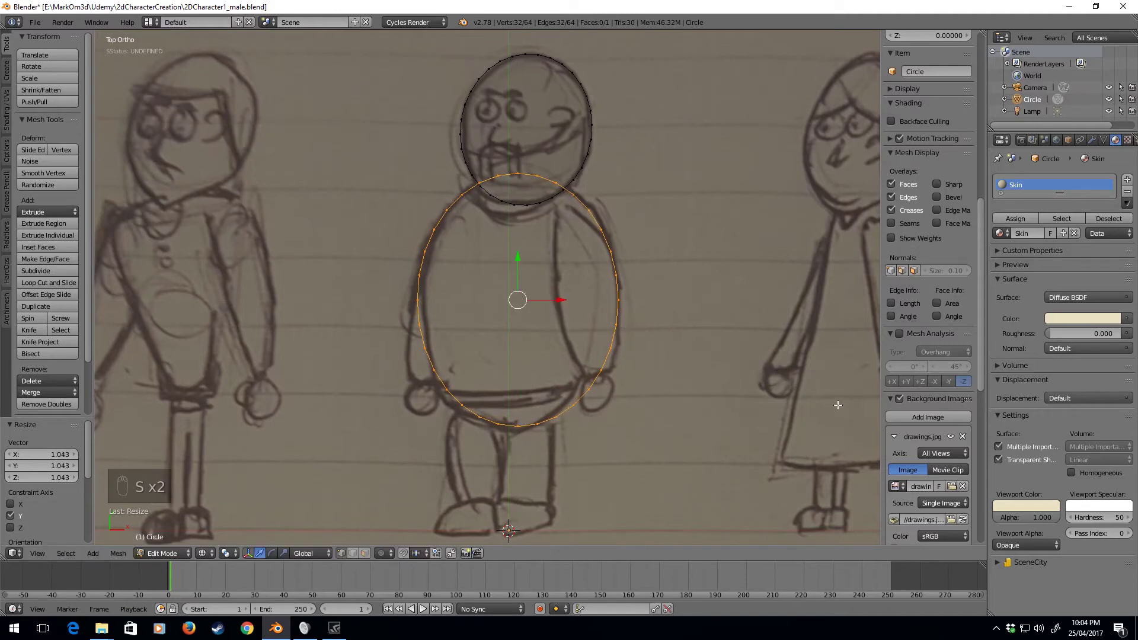
- Tilt the body ellipse about 7.9°, nudge it into place, and narrow it to 0.985
{"action": "key", "text": "g"}
{"action": "key", "text": "r"}
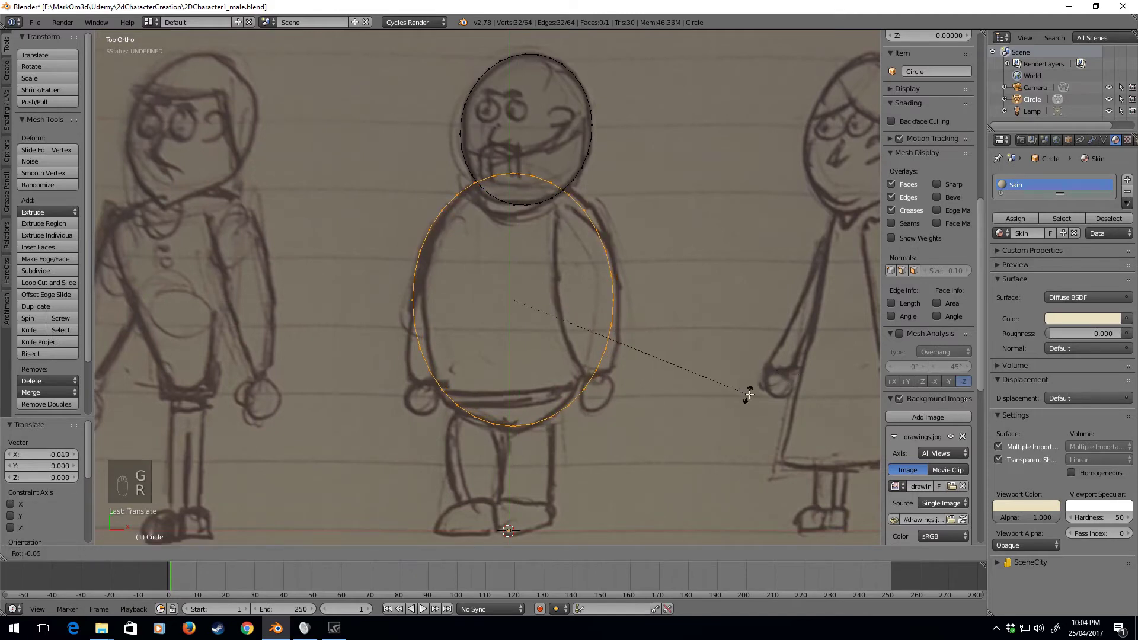
{"action": "left_click", "coordinate": [759, 440]}
{"action": "key", "text": "g"}
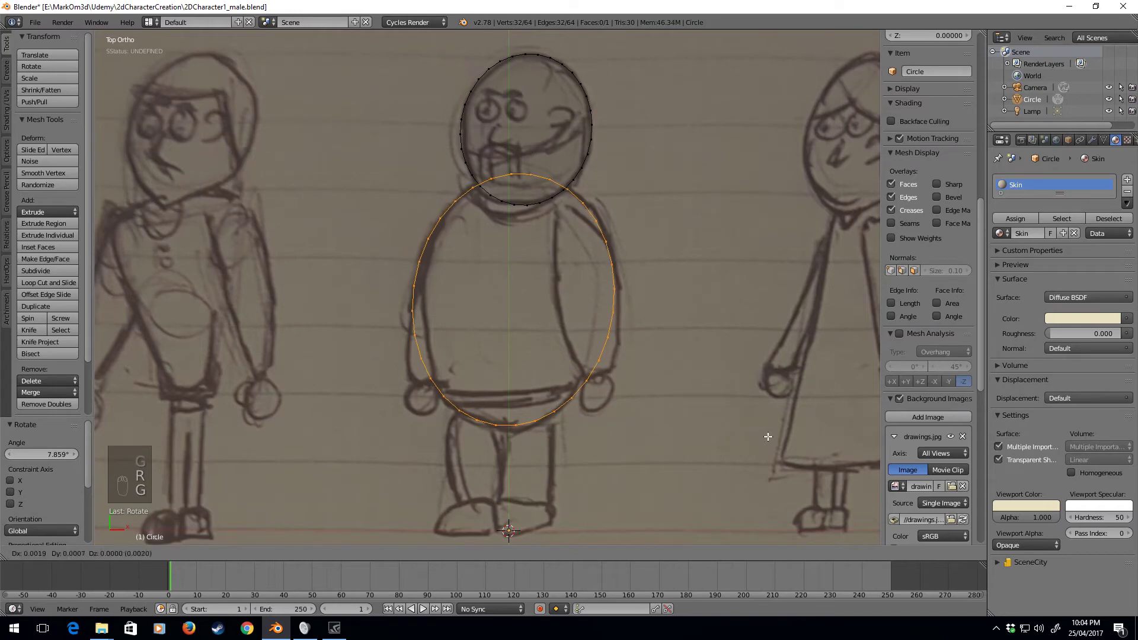
{"action": "left_click", "coordinate": [790, 431]}
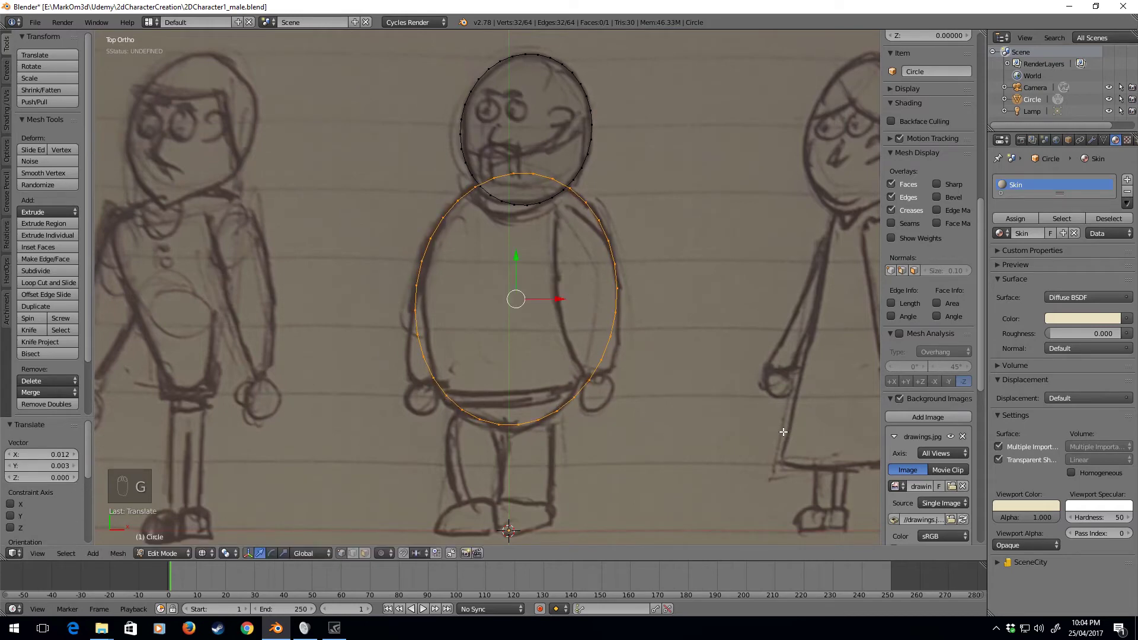
{"action": "key", "text": "s"}
{"action": "key", "text": "x"}
{"action": "left_click", "coordinate": [734, 422]}
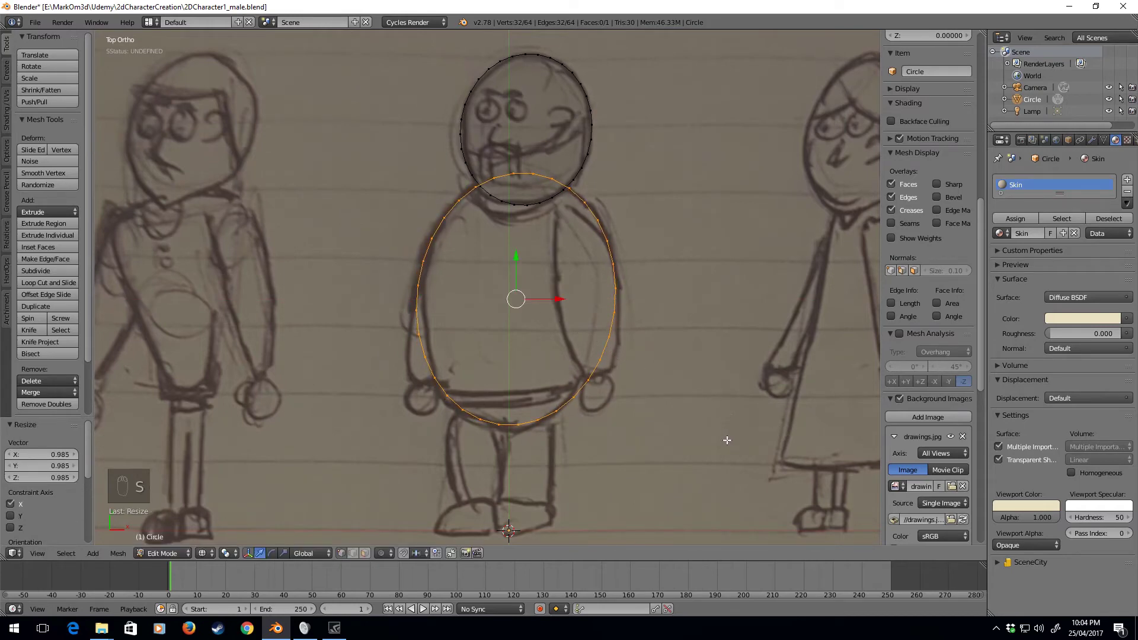
- Fill the body ellipse with a face and create a new material named 'BlueShirt'
{"action": "mouse_move", "coordinate": [735, 415]}
{"action": "middle_mouse_down"}
{"action": "mouse_move", "coordinate": [666, 384]}
{"action": "mouse_move", "coordinate": [632, 467]}
{"action": "middle_mouse_up"}
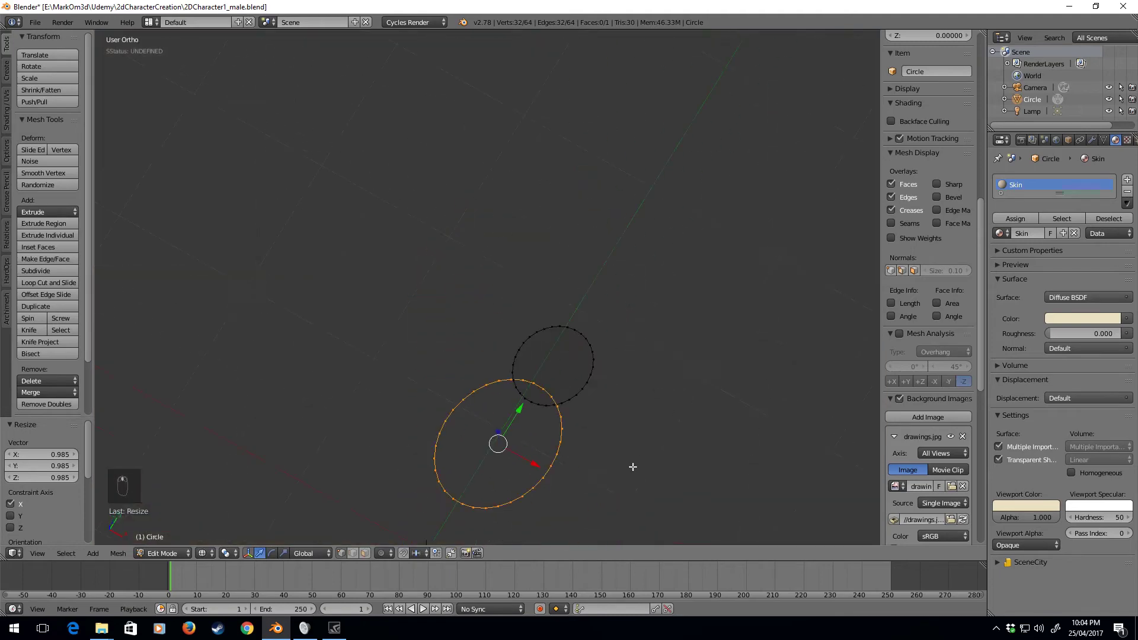
{"action": "key", "text": "f"}
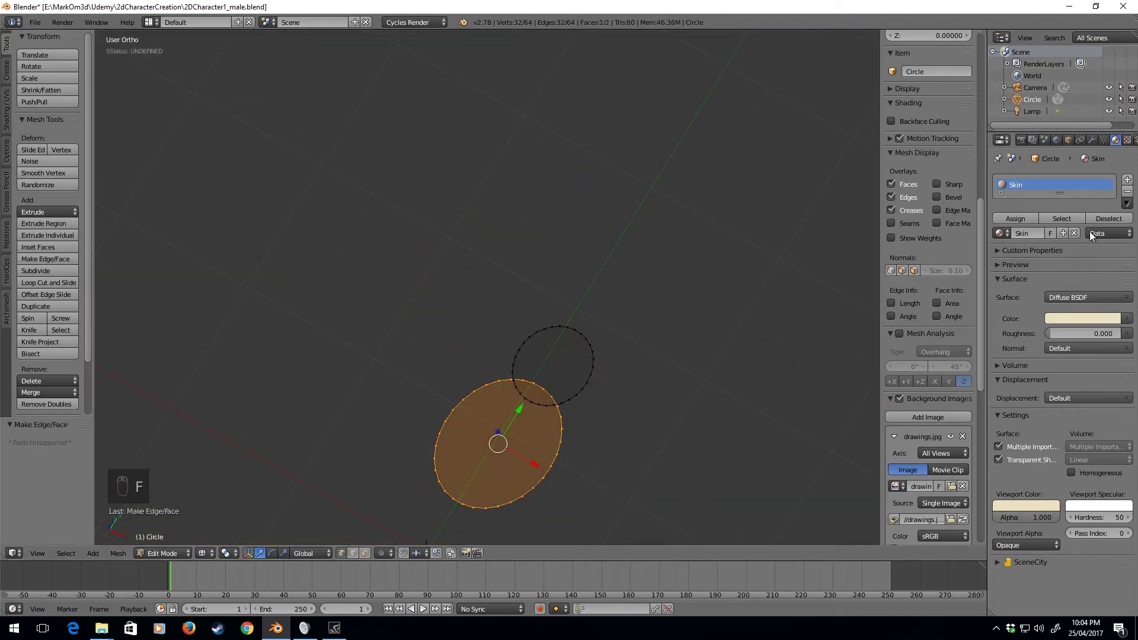
{"action": "left_click", "coordinate": [1127, 180]}
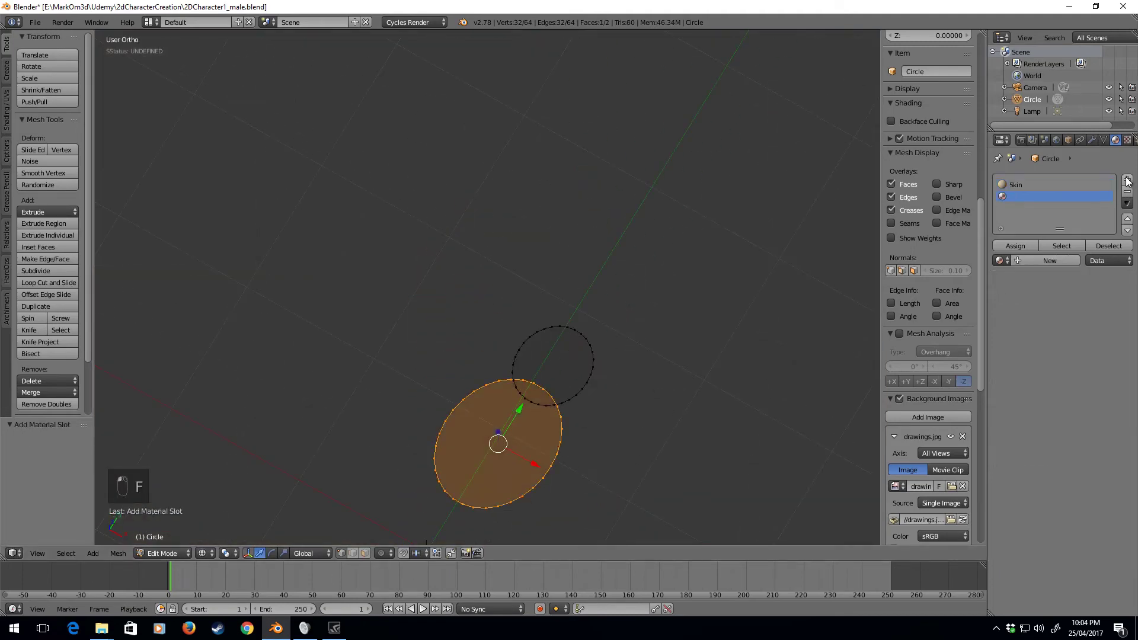
{"action": "left_click", "coordinate": [1030, 261]}
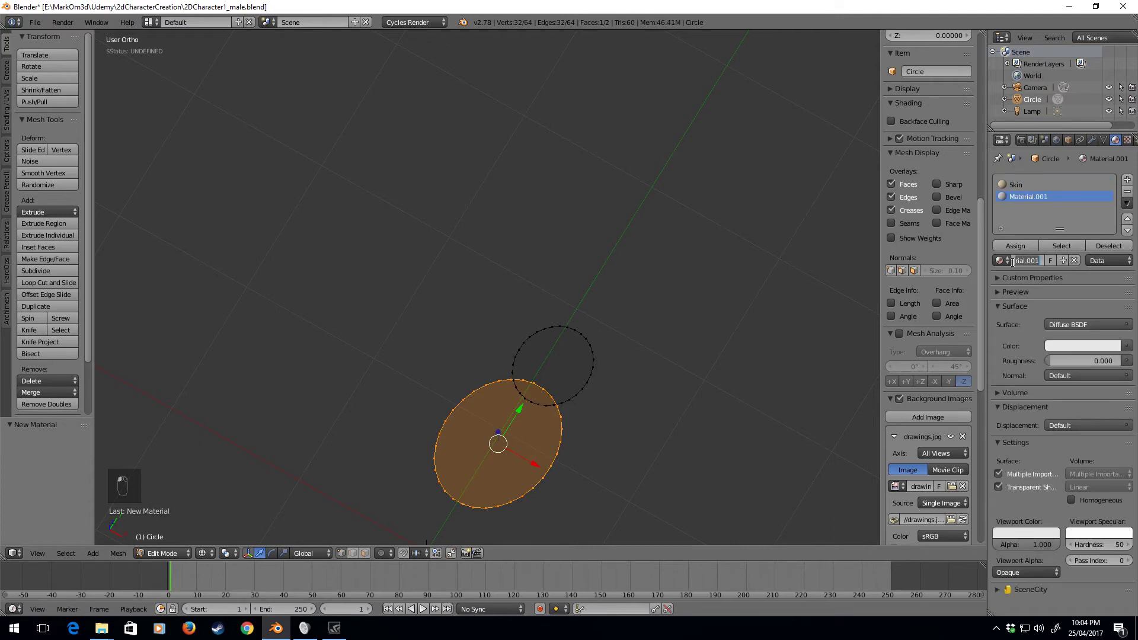
{"action": "type", "text": "BlueShirt"}
{"action": "key", "text": "Return"}
- Make BlueShirt's surface colour blue and sample that blue into its viewport colour
{"action": "left_click", "coordinate": [1060, 346]}
{"action": "mouse_move", "coordinate": [1081, 220]}
{"action": "left_mouse_down"}
{"action": "mouse_move", "coordinate": [1076, 189]}
{"action": "mouse_move", "coordinate": [1092, 194]}
{"action": "mouse_move", "coordinate": [1074, 194]}
{"action": "left_mouse_up"}
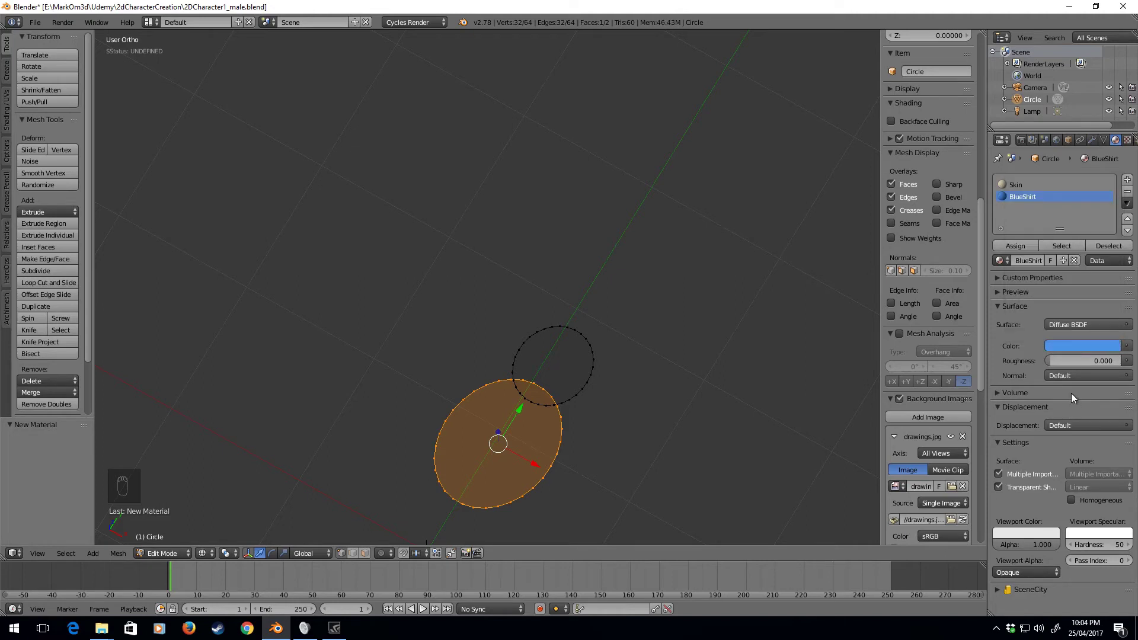
{"action": "left_click", "coordinate": [1030, 532]}
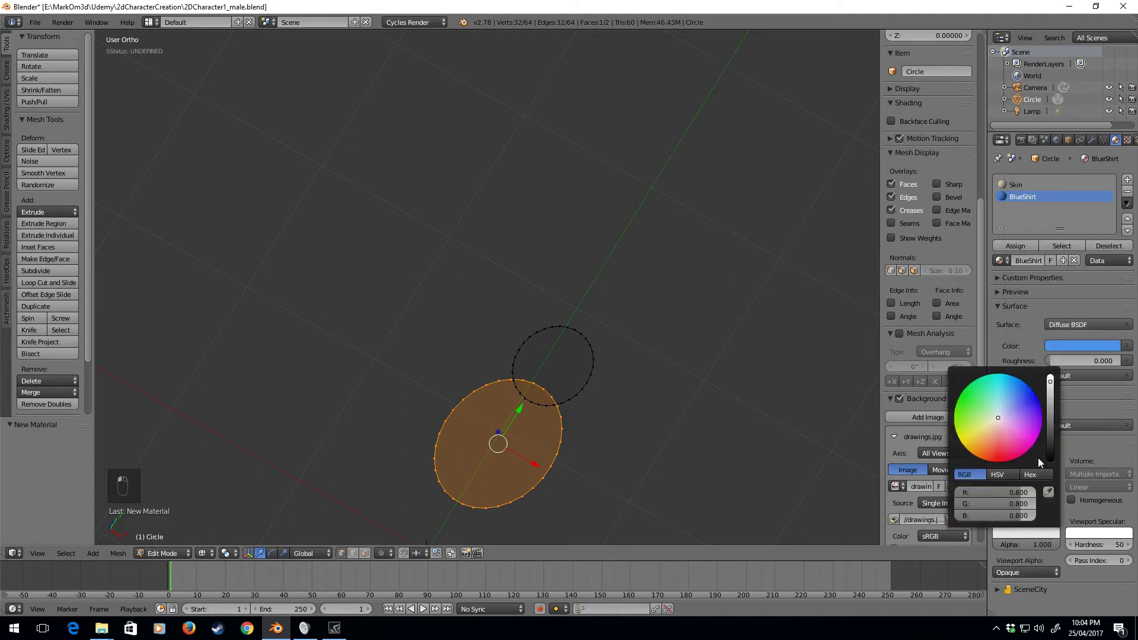
{"action": "left_click", "coordinate": [1049, 492]}
{"action": "left_click", "coordinate": [1069, 349]}
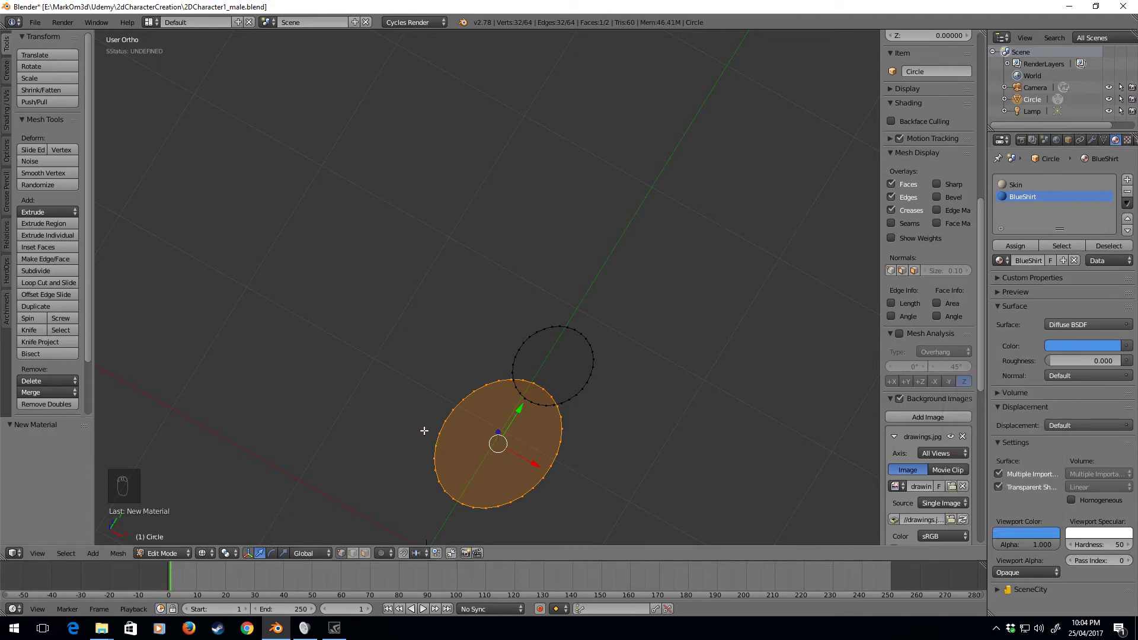
{"action": "key", "text": "KP_7"}
- Assign BlueShirt to the selected body face and inspect the blue body beside the cream head
{"action": "key", "text": "z"}
{"action": "scroll", "coordinate": [528, 355], "scroll_direction": "up", "scroll_amount": 3}
{"action": "key", "text": "Tab"}
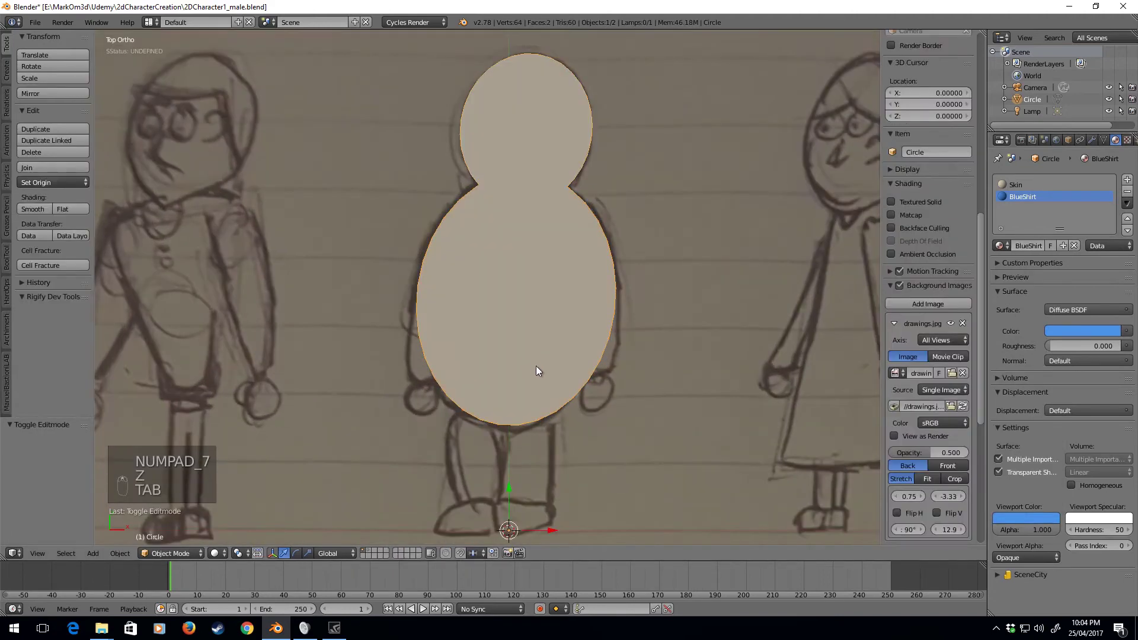
{"action": "key", "text": "Tab"}
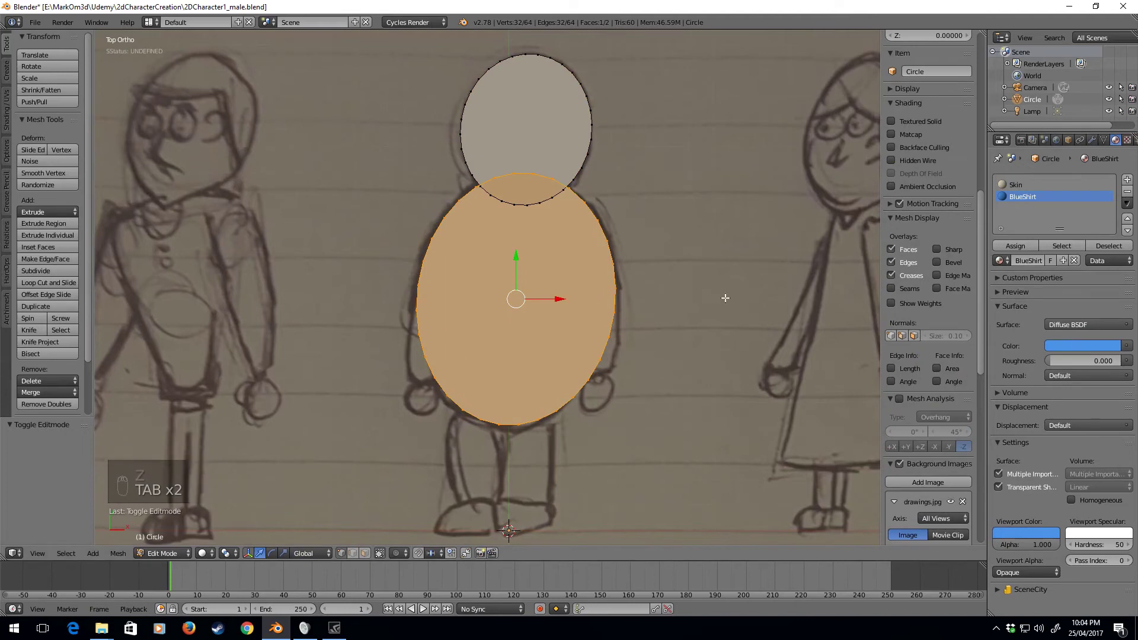
{"action": "left_click", "coordinate": [1022, 248]}
{"action": "key", "text": "Tab"}
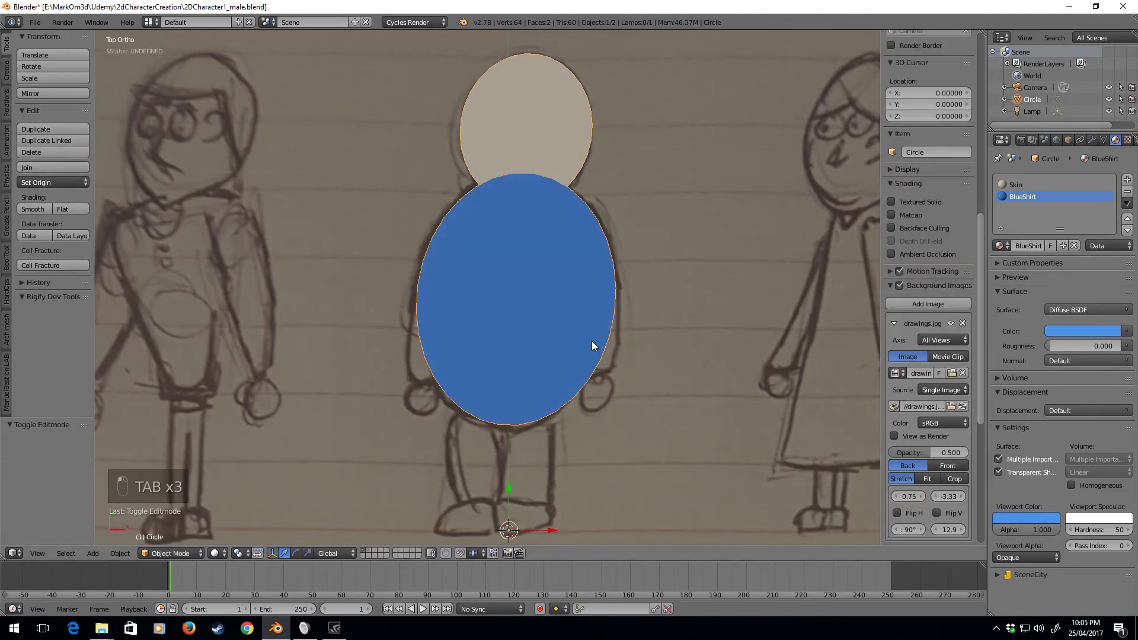
{"action": "mouse_move", "coordinate": [534, 200]}
{"action": "middle_mouse_down"}
{"action": "mouse_move", "coordinate": [549, 322]}
{"action": "mouse_move", "coordinate": [574, 396]}
{"action": "mouse_move", "coordinate": [578, 373]}
{"action": "mouse_move", "coordinate": [558, 337]}
{"action": "middle_mouse_up"}
- Select the linked body ellipse and lower it 0.020 along Z beneath the head
{"action": "scroll", "coordinate": [558, 332], "scroll_direction": "down", "scroll_amount": 4, "text": "shift"}
{"action": "scroll", "coordinate": [559, 323], "scroll_direction": "up", "scroll_amount": 4}
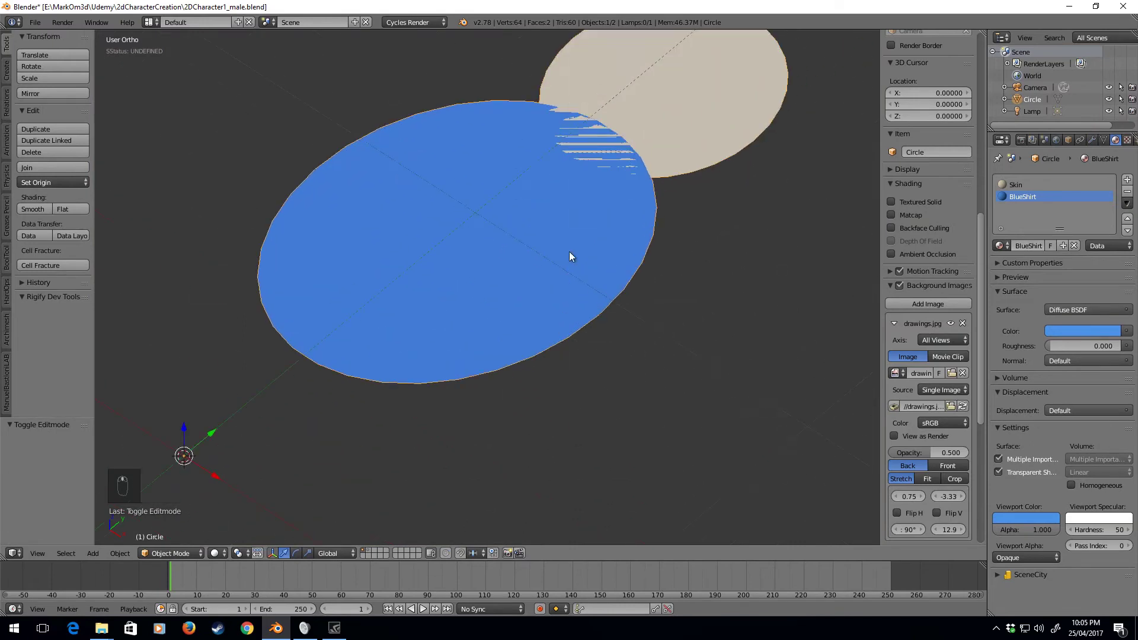
{"action": "key", "text": "Tab"}
{"action": "right_click", "coordinate": [587, 331]}
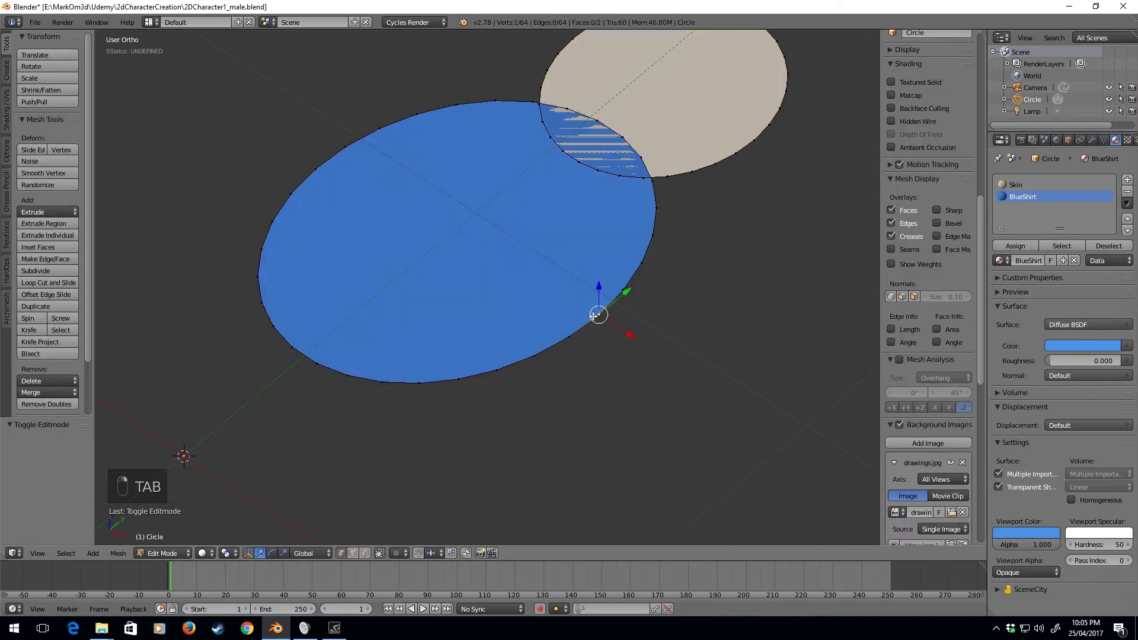
{"action": "key", "text": "ctrl+l"}
{"action": "key", "text": "g"}
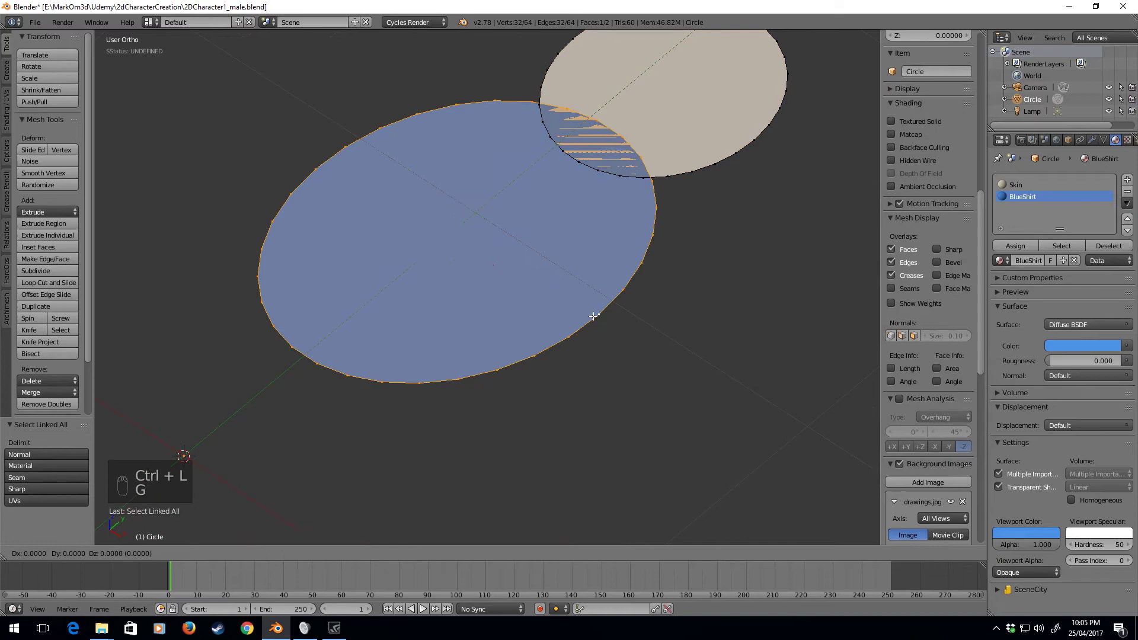
{"action": "key", "text": "z"}
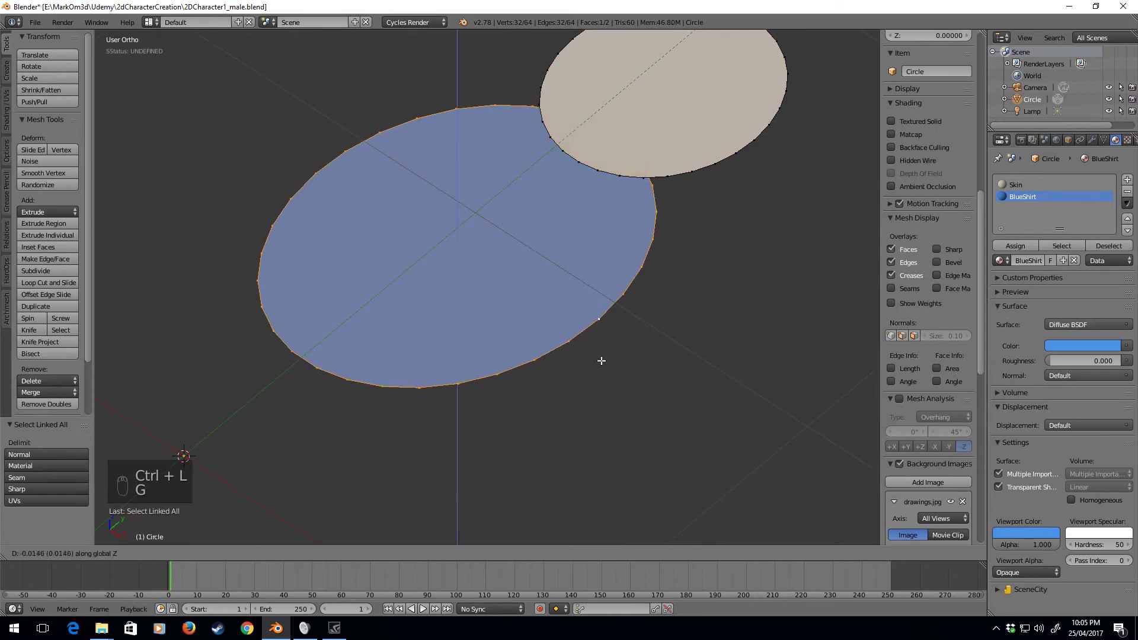
{"action": "left_click", "coordinate": [601, 376]}
- Check the flicker-free overlap in solid top view, then return to wireframe Edit Mode
{"action": "key", "text": "KP_7"}
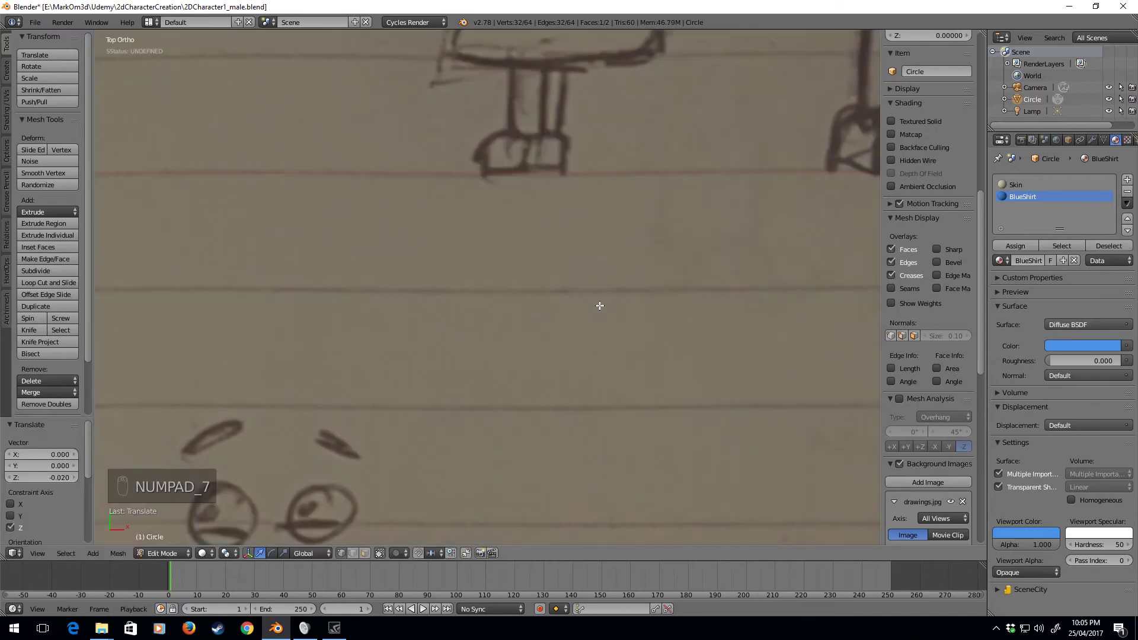
{"action": "scroll", "coordinate": [600, 306], "scroll_direction": "down", "scroll_amount": 3}
{"action": "scroll", "coordinate": [511, 295], "scroll_direction": "up", "scroll_amount": 3}
{"action": "key", "text": "z"}
{"action": "key", "text": "z"}
{"action": "key", "text": "z"}
{"action": "key", "text": "Tab"}
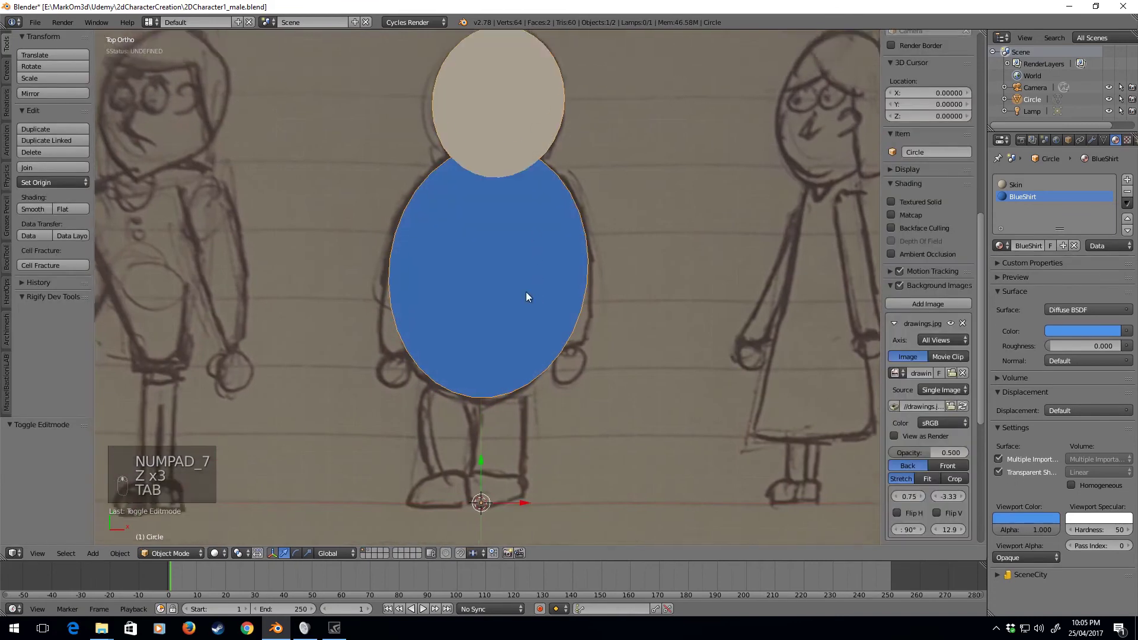
{"action": "scroll", "coordinate": [525, 299], "scroll_direction": "up", "scroll_amount": 3}
{"action": "key", "text": "Tab"}
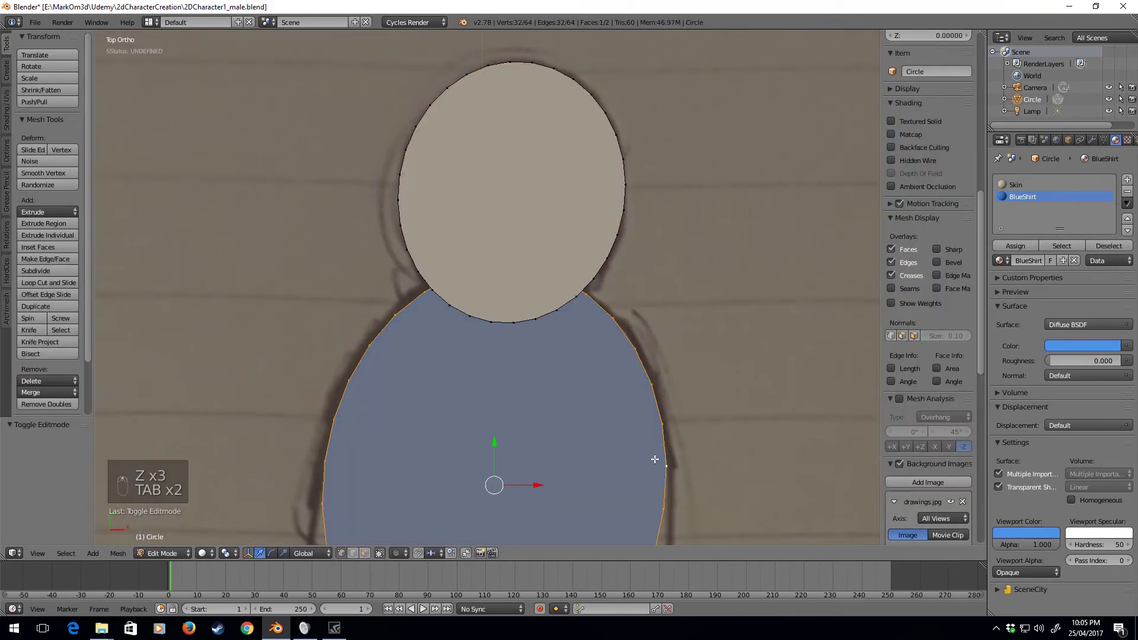
{"action": "key", "text": "z"}
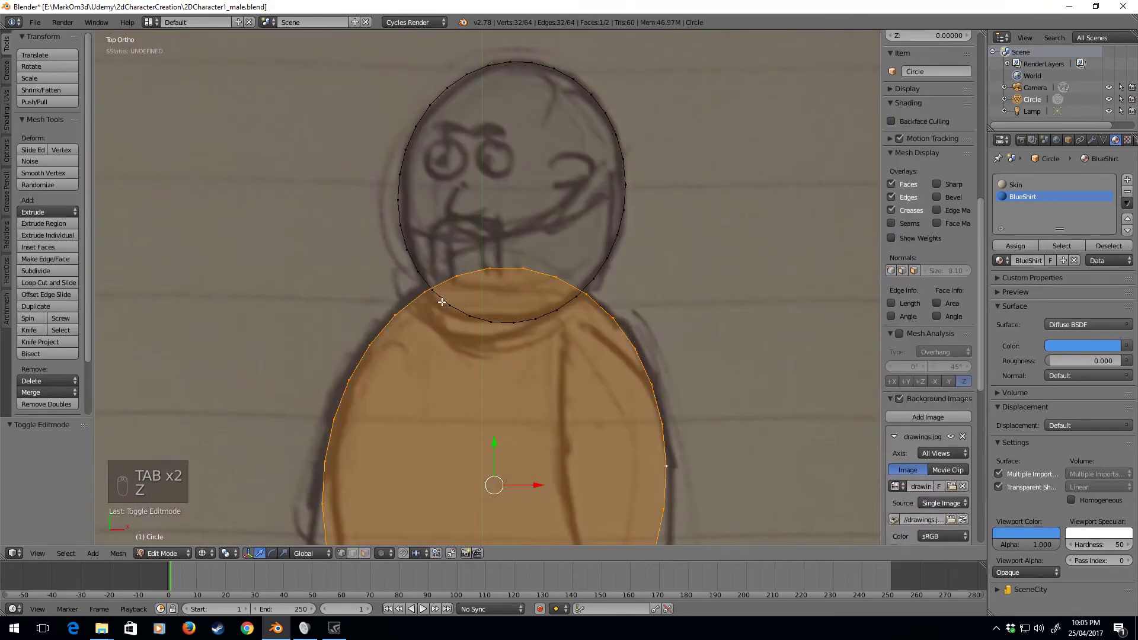
- Add a new circle mesh and shrink it to a small size
{"action": "right_click", "coordinate": [468, 315]}
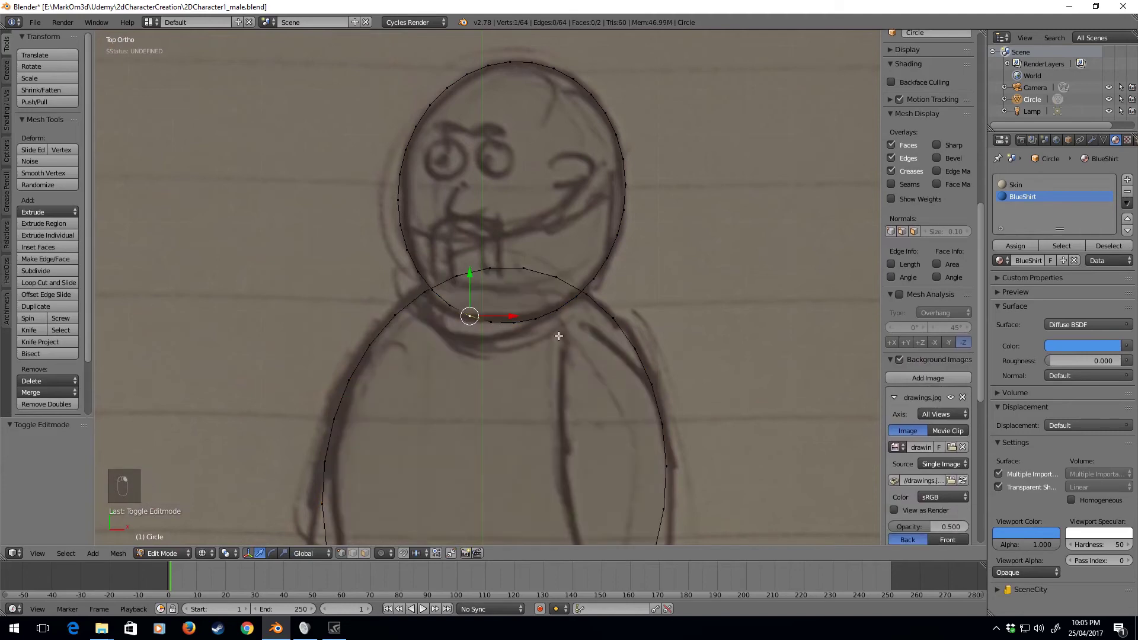
{"action": "scroll", "coordinate": [550, 322], "scroll_direction": "down", "scroll_amount": 4}
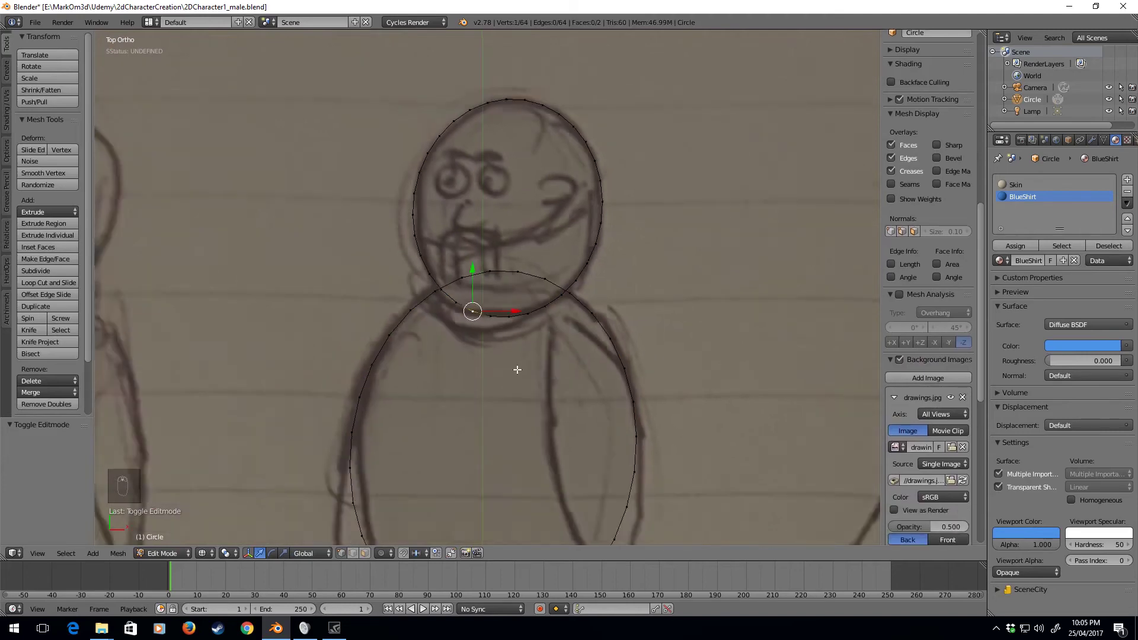
{"action": "key", "text": "shift+a"}
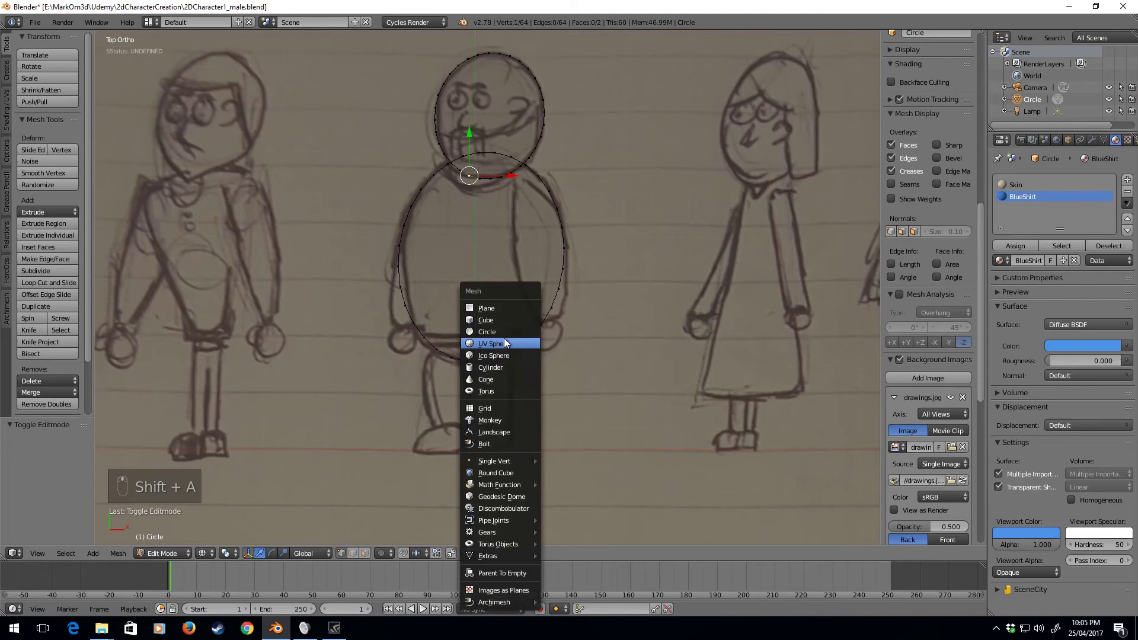
{"action": "left_click", "coordinate": [504, 333]}
{"action": "key", "text": "s"}
{"action": "left_click", "coordinate": [527, 457]}
- Move the small circle up to the neck and scale it to 0.658
{"action": "key", "text": "g"}
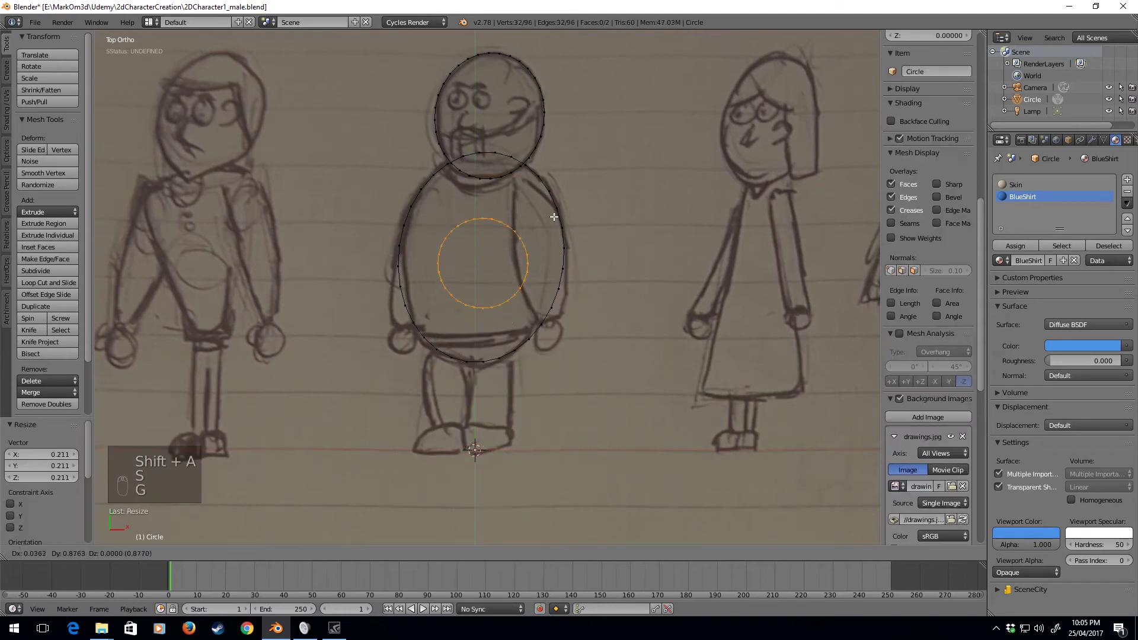
{"action": "left_click", "coordinate": [557, 137]}
{"action": "key", "text": "s"}
{"action": "left_click", "coordinate": [603, 222]}
{"action": "scroll", "coordinate": [648, 363], "scroll_direction": "up", "scroll_amount": 5}
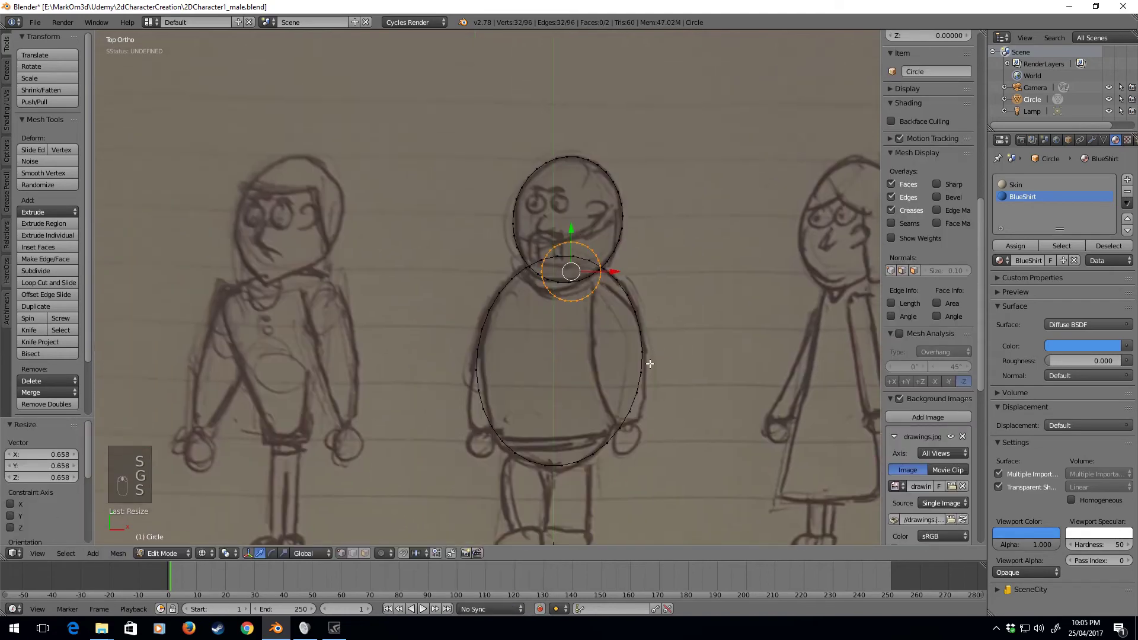
{"action": "key", "text": "z"}
{"action": "key", "text": "z"}
- Reposition the small circle at the neck and narrow it along X into an ellipse
{"action": "key", "text": "g"}
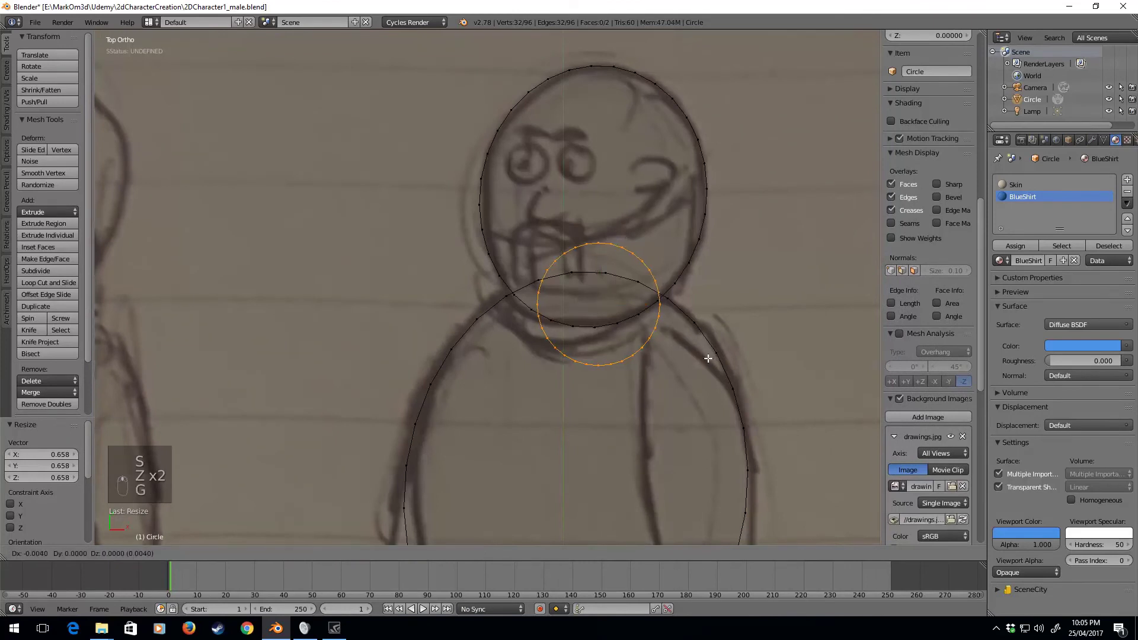
{"action": "left_click", "coordinate": [477, 135]}
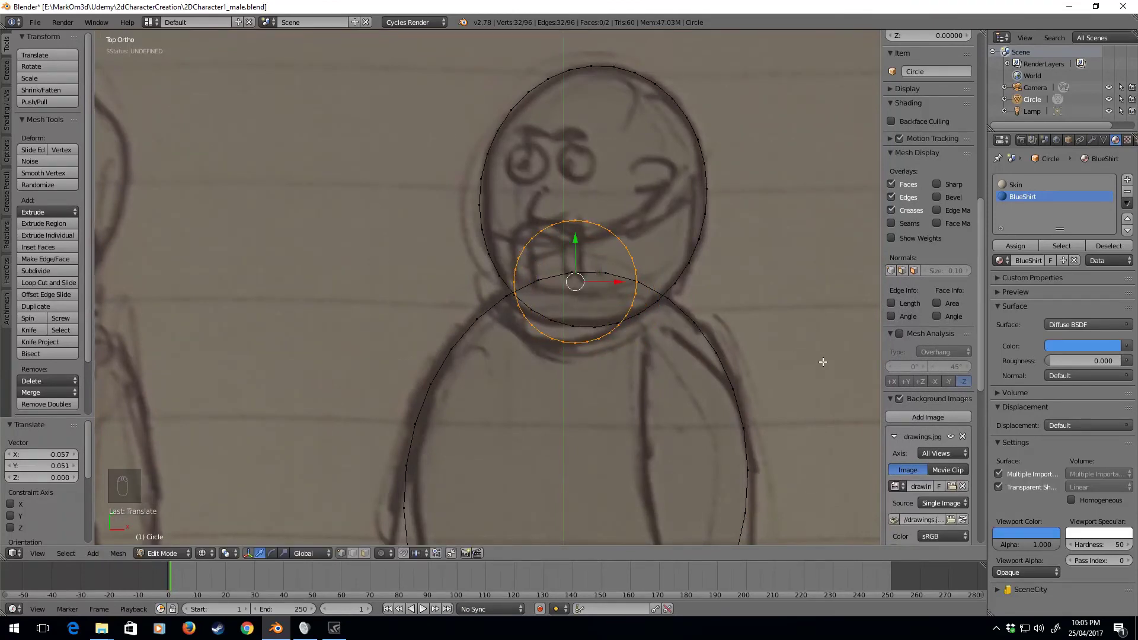
{"action": "key", "text": "s"}
{"action": "key", "text": "x"}
{"action": "left_click", "coordinate": [767, 343]}
- Tilt the ellipse about 21° and place it over the neck between head and body
{"action": "key", "text": "t"}
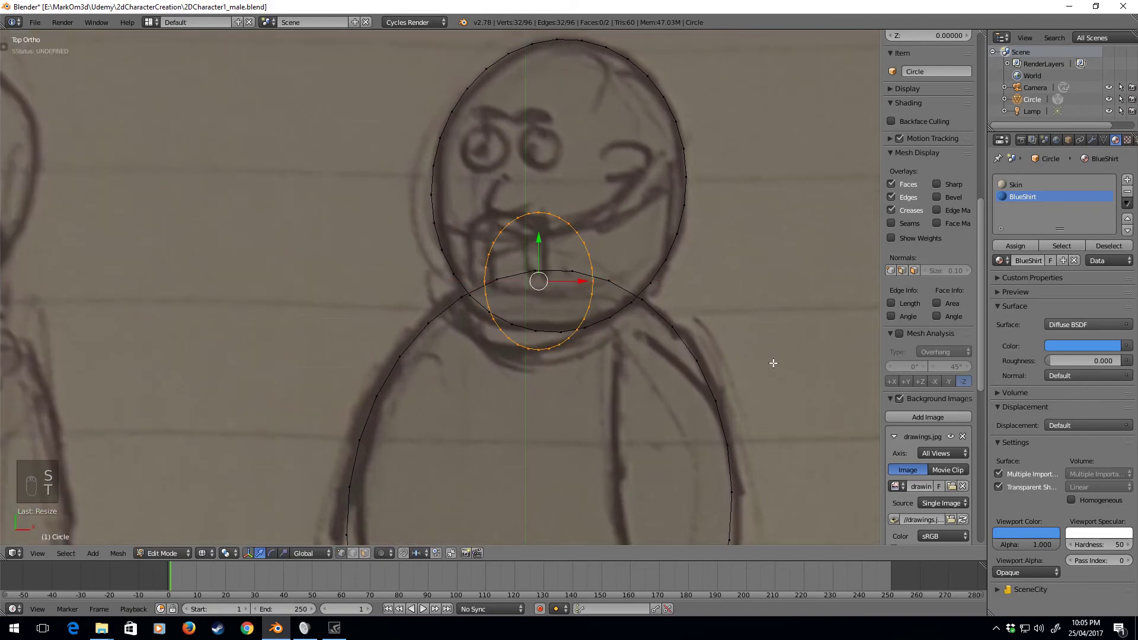
{"action": "key", "text": "t"}
{"action": "key", "text": "r"}
{"action": "left_click", "coordinate": [746, 453]}
{"action": "key", "text": "g"}
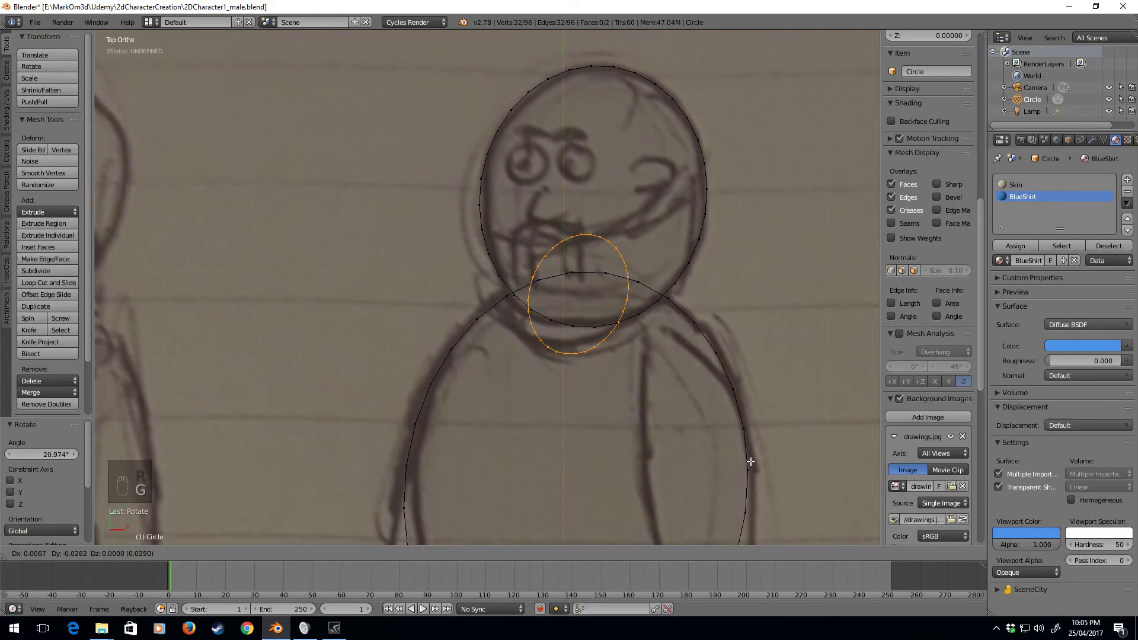
{"action": "left_click", "coordinate": [750, 462]}
- Fill the neck ellipse with a face, lower it 0.016 along Z, and return to top view
{"action": "key", "text": "z"}
{"action": "key", "text": "z"}
{"action": "mouse_move", "coordinate": [737, 452]}
{"action": "middle_mouse_down"}
{"action": "mouse_move", "coordinate": [653, 400]}
{"action": "mouse_move", "coordinate": [648, 459]}
{"action": "mouse_move", "coordinate": [650, 361]}
{"action": "middle_mouse_up"}
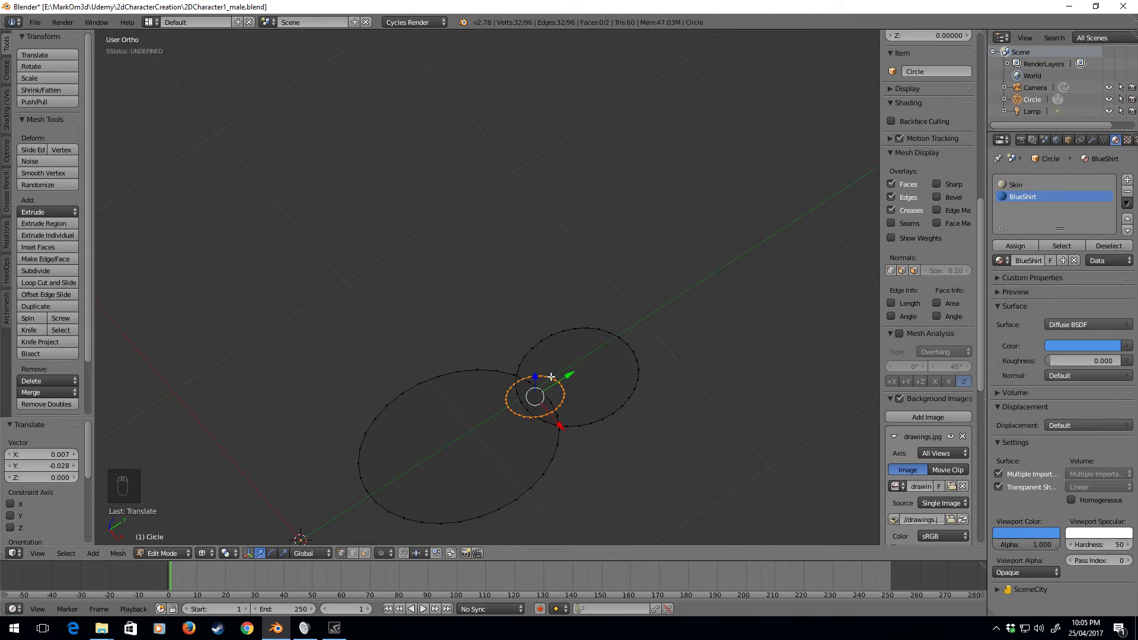
{"action": "scroll", "coordinate": [551, 377], "scroll_direction": "up", "scroll_amount": 1}
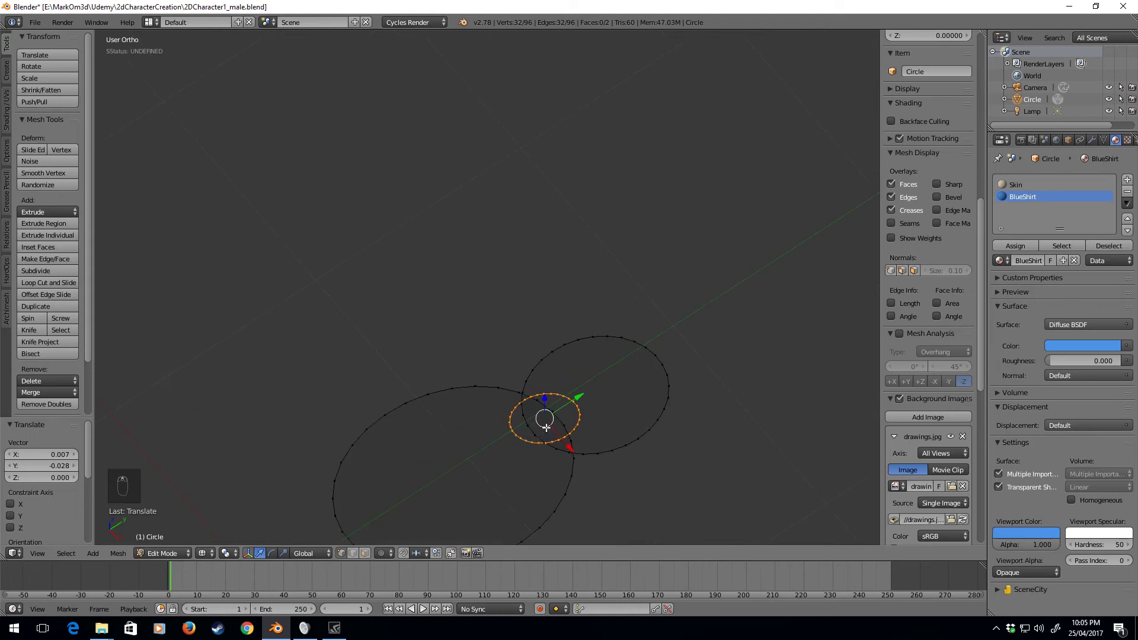
{"action": "middle_click_drag", "start_coordinate": [545, 426], "coordinate": [556, 393]}
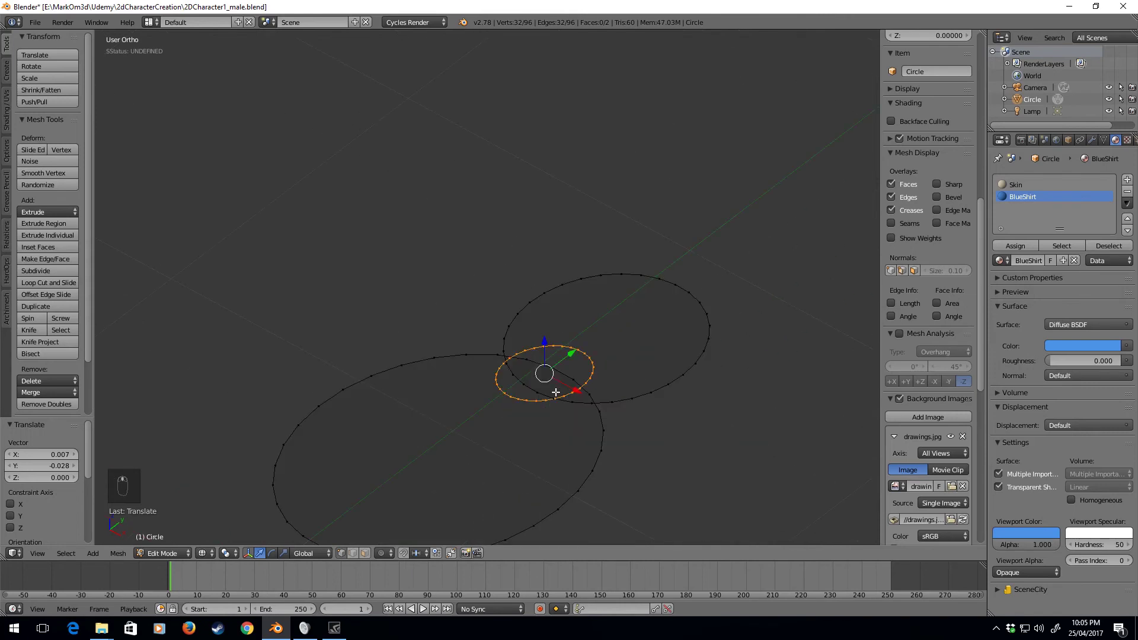
{"action": "key", "text": "f"}
{"action": "scroll", "coordinate": [556, 392], "scroll_direction": "up", "scroll_amount": 2}
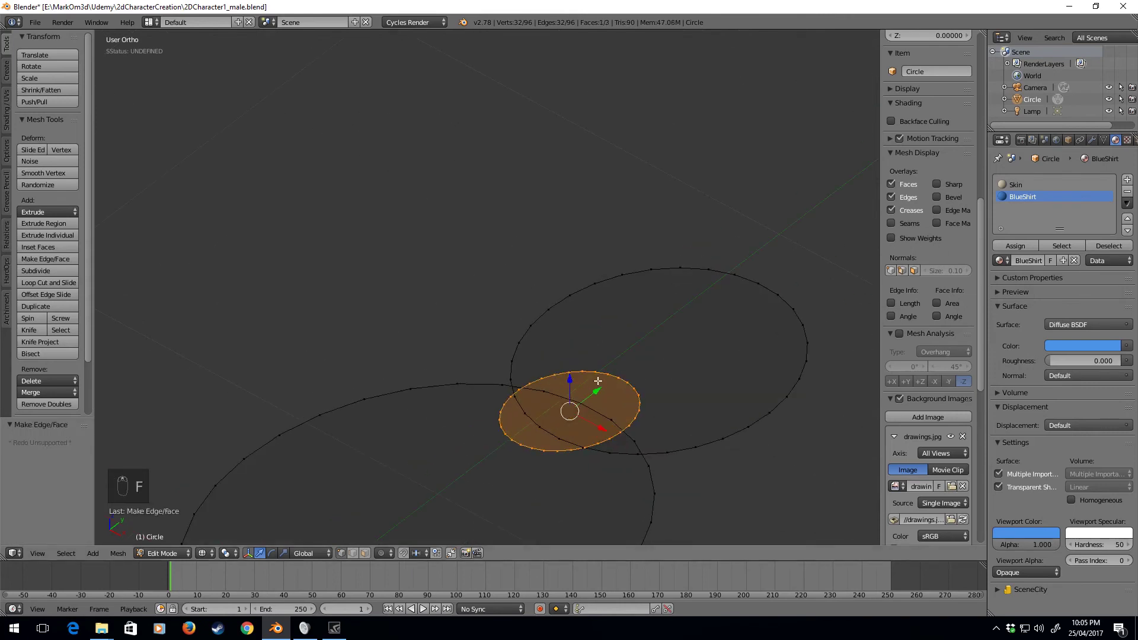
{"action": "left_click_drag", "start_coordinate": [569, 380], "coordinate": [565, 389]}
{"action": "key", "text": "KP_7"}
- Assign the Skin material to the neck face
{"action": "key", "text": "z"}
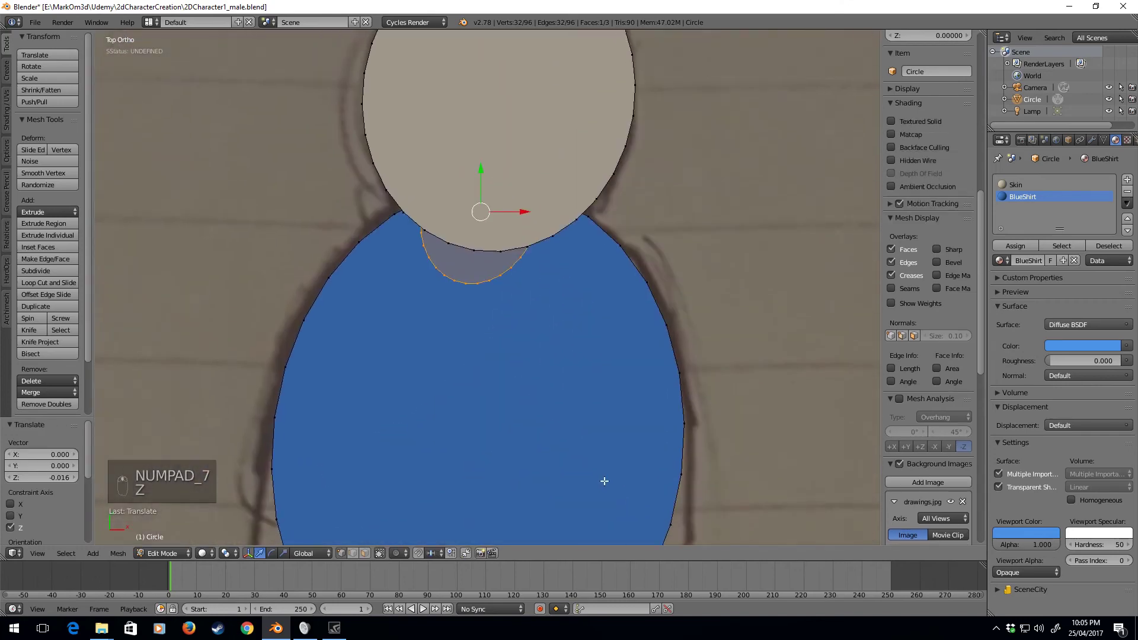
{"action": "key", "text": "z"}
{"action": "key", "text": "z"}
{"action": "key", "text": "Tab"}
{"action": "key", "text": "Tab"}
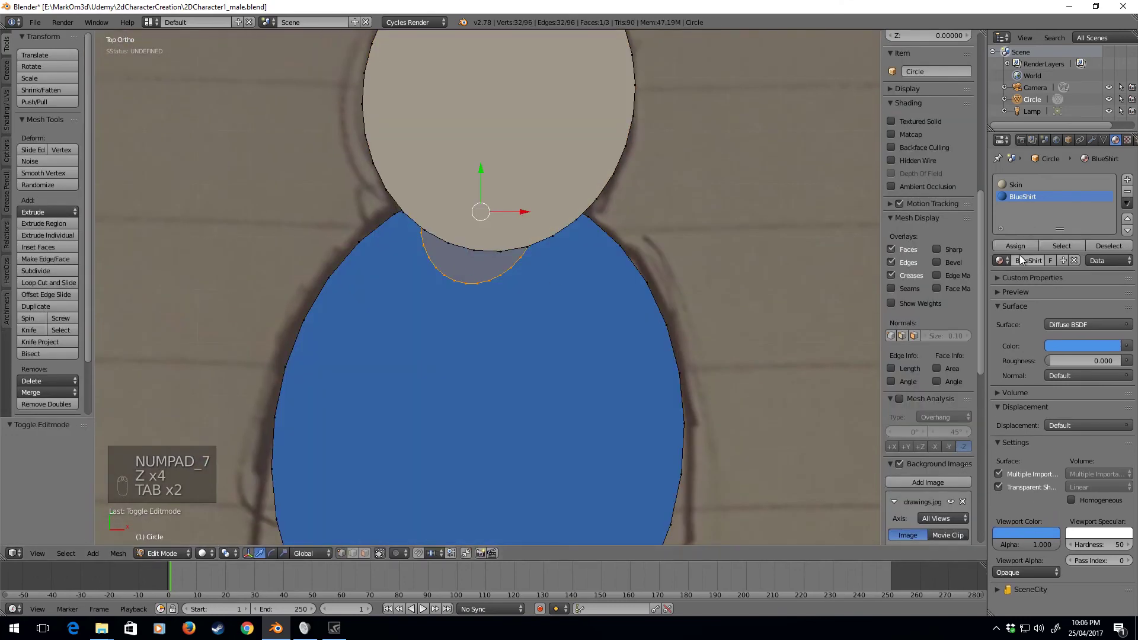
{"action": "left_click", "coordinate": [1037, 184]}
{"action": "left_click", "coordinate": [1015, 245]}
{"action": "key", "text": "Tab"}
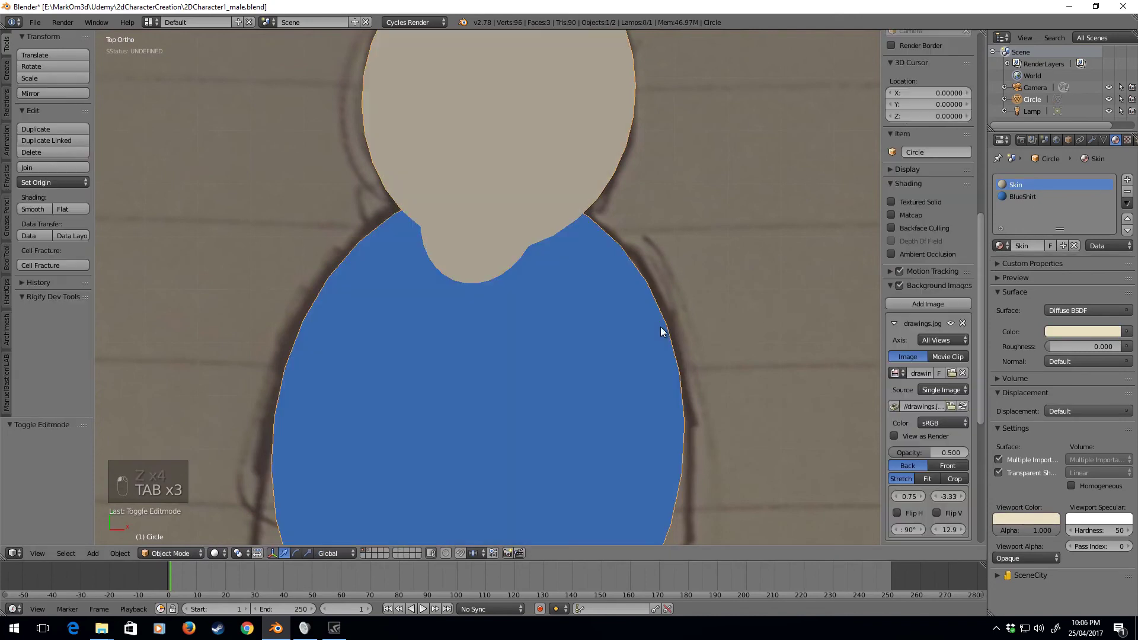
{"action": "scroll", "coordinate": [517, 248], "scroll_direction": "up", "scroll_amount": 1}
{"action": "middle_click_drag", "start_coordinate": [393, 216], "coordinate": [386, 301], "text": "shift"}
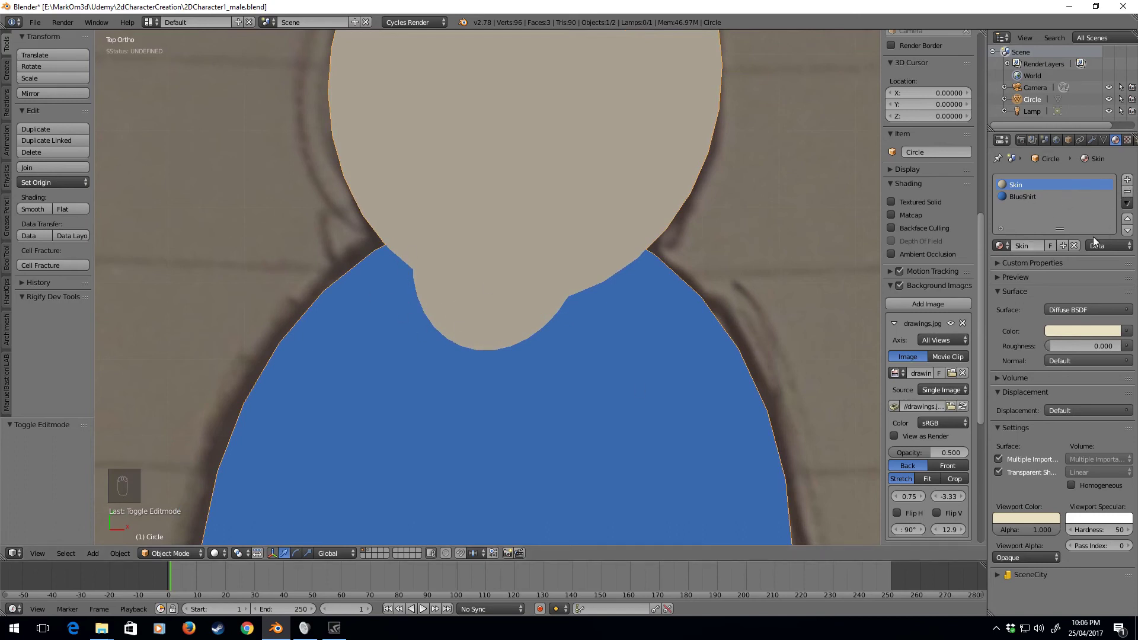
- Add a third material slot with Skin.001, a copy of Skin with a slightly darker colour
{"action": "left_click", "coordinate": [1128, 182]}
{"action": "left_click", "coordinate": [1001, 246]}
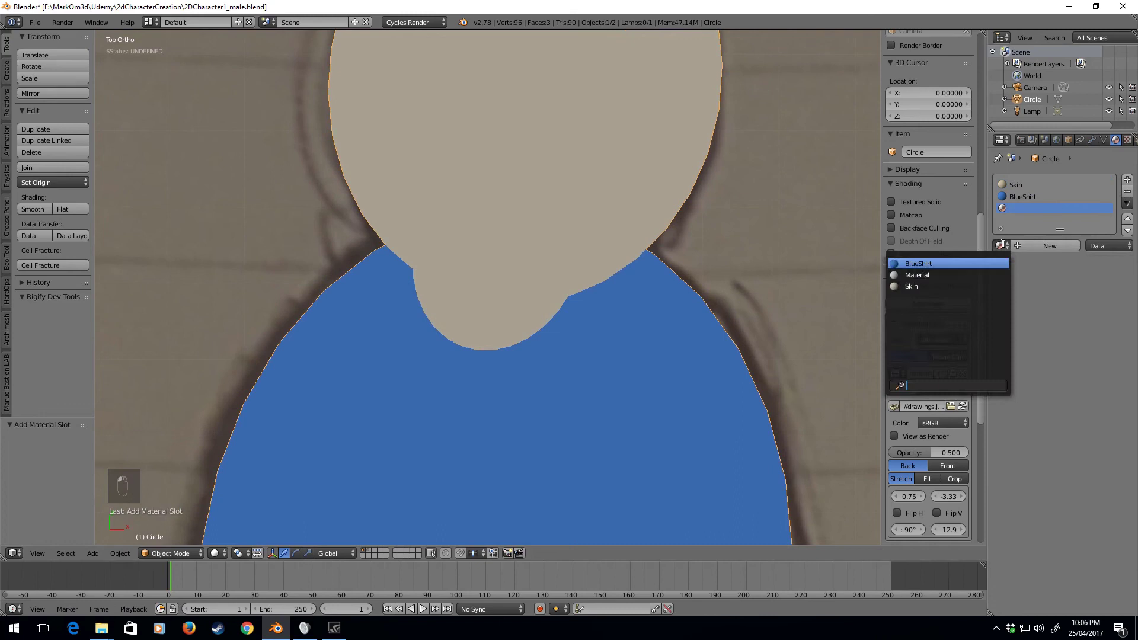
{"action": "left_click", "coordinate": [952, 283]}
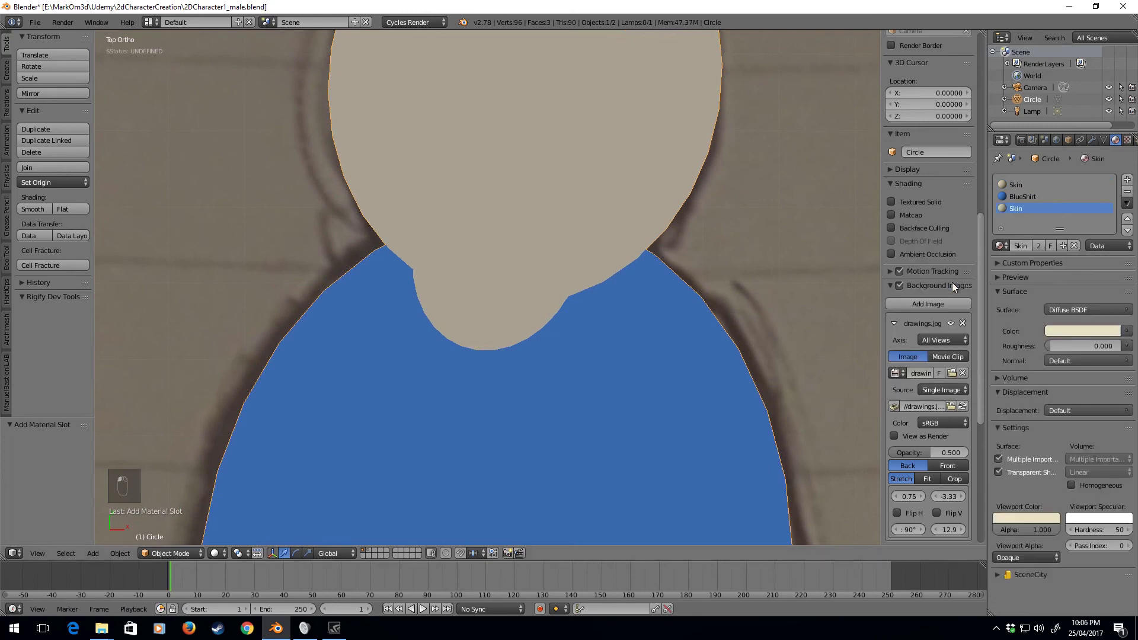
{"action": "left_click", "coordinate": [1062, 247]}
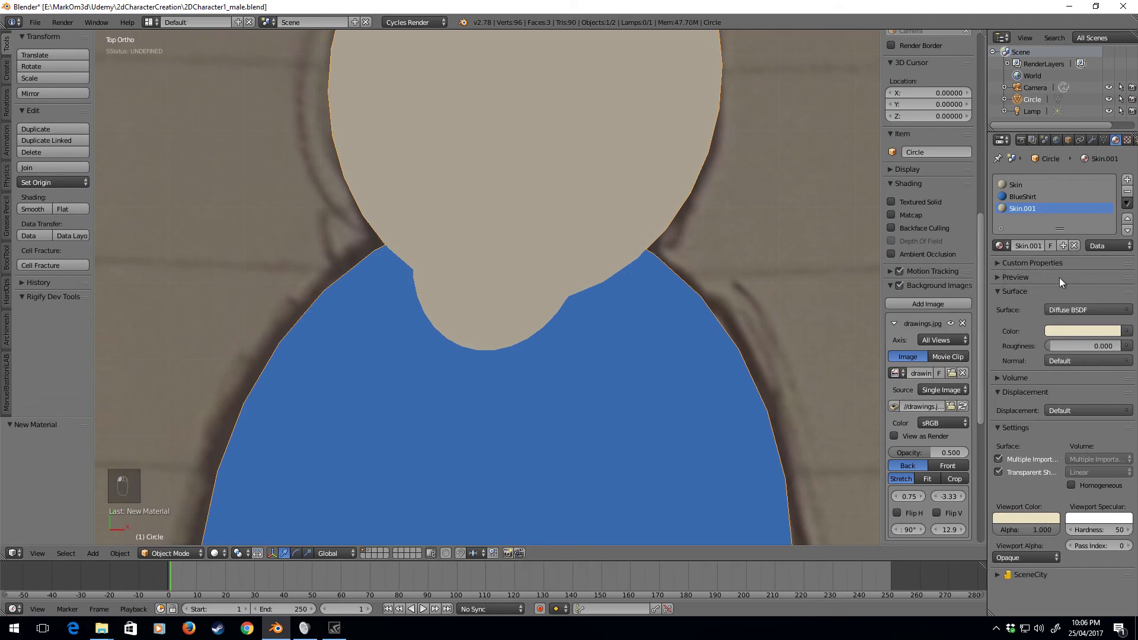
{"action": "left_click", "coordinate": [1074, 330]}
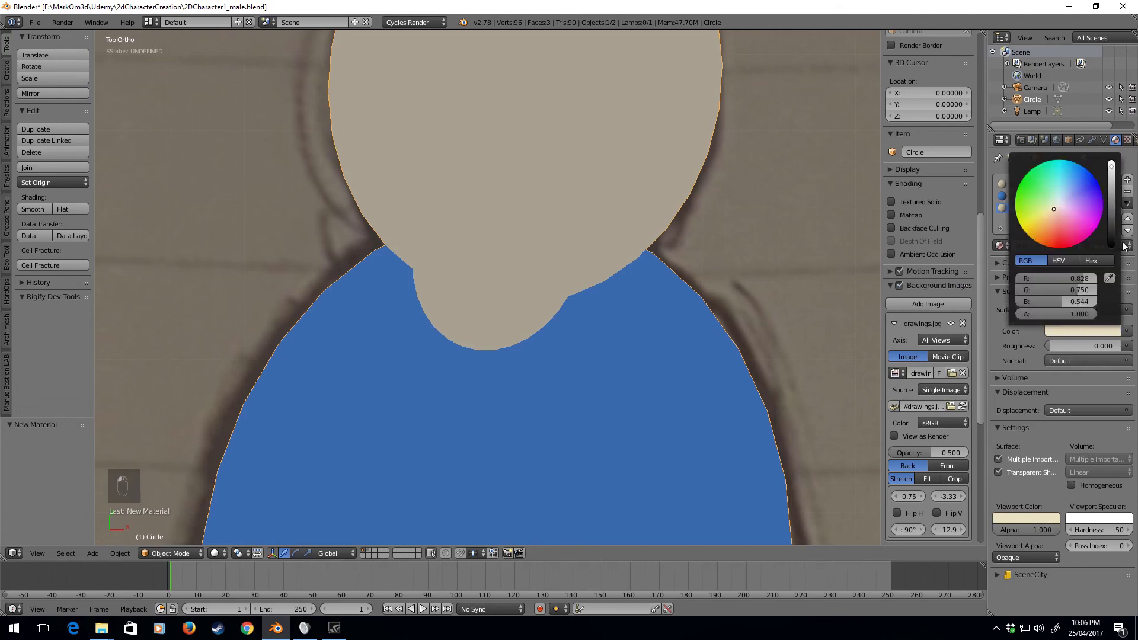
{"action": "left_click", "coordinate": [1112, 172]}
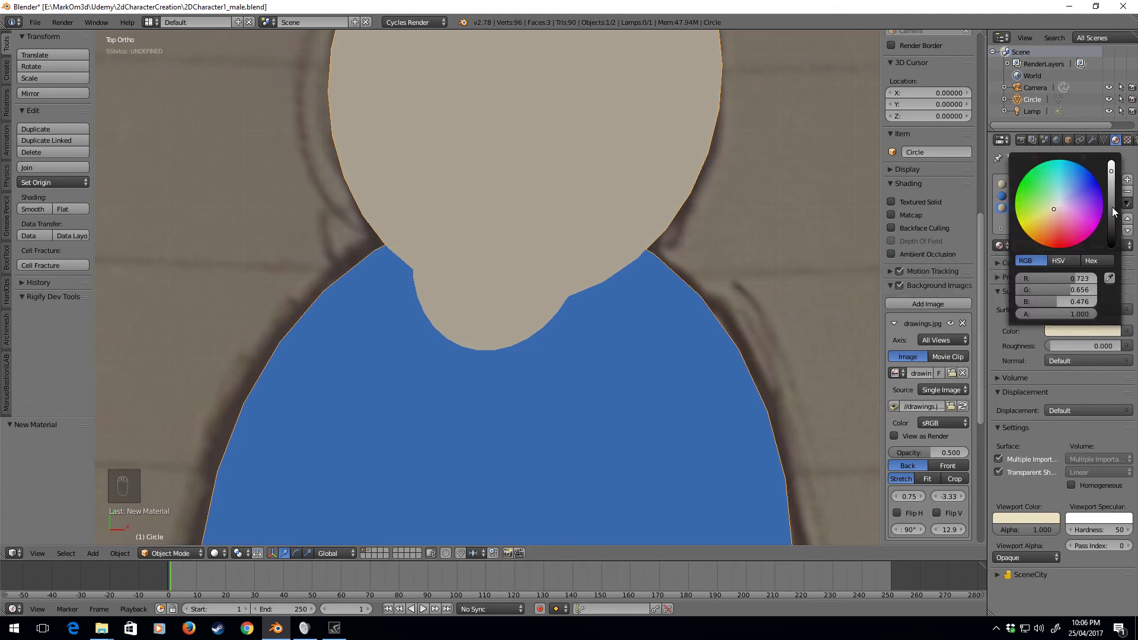
{"action": "left_click", "coordinate": [1041, 519]}
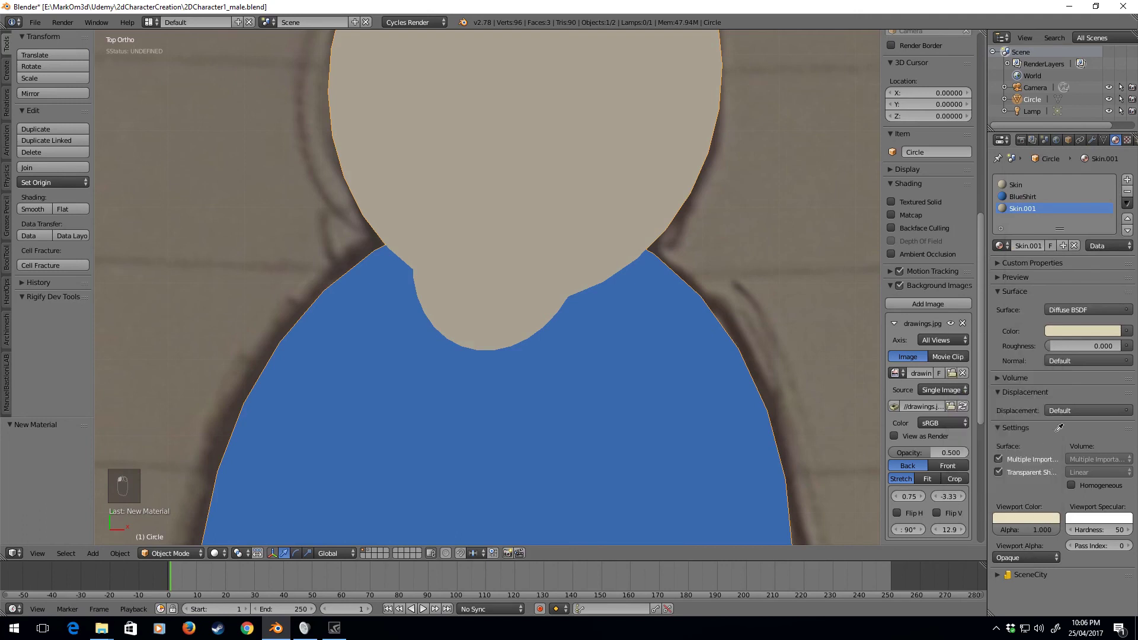
- Assign Skin.001 to the neck face, rename it Skin.Darker, and zoom out to the character
{"action": "key", "text": "Tab"}
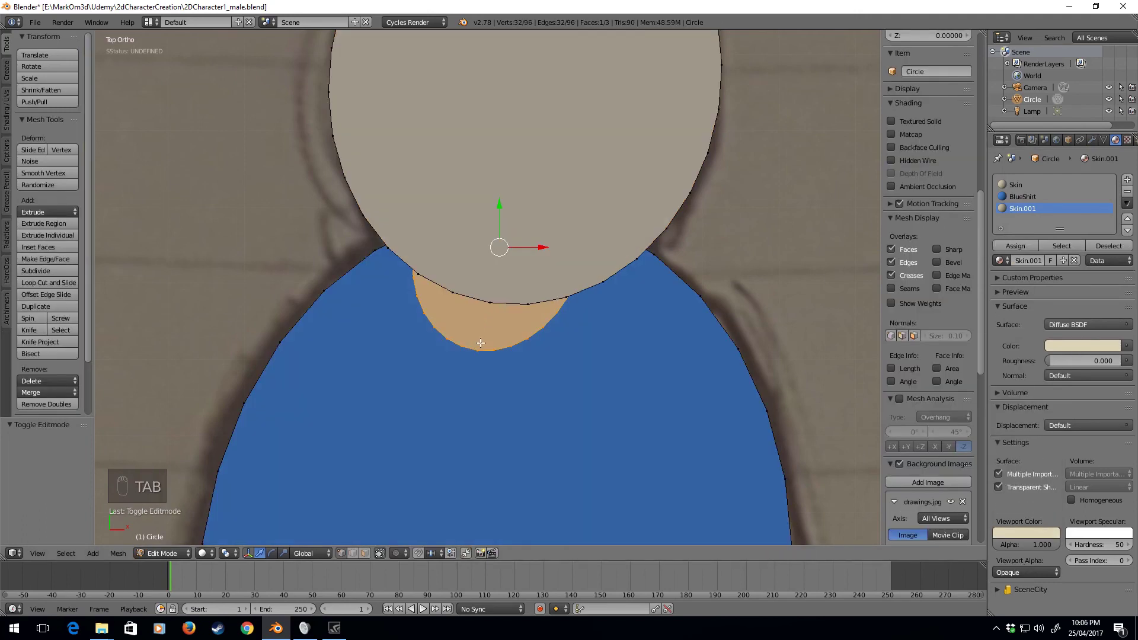
{"action": "left_click", "coordinate": [1035, 250]}
{"action": "double_click", "coordinate": [1023, 208]}
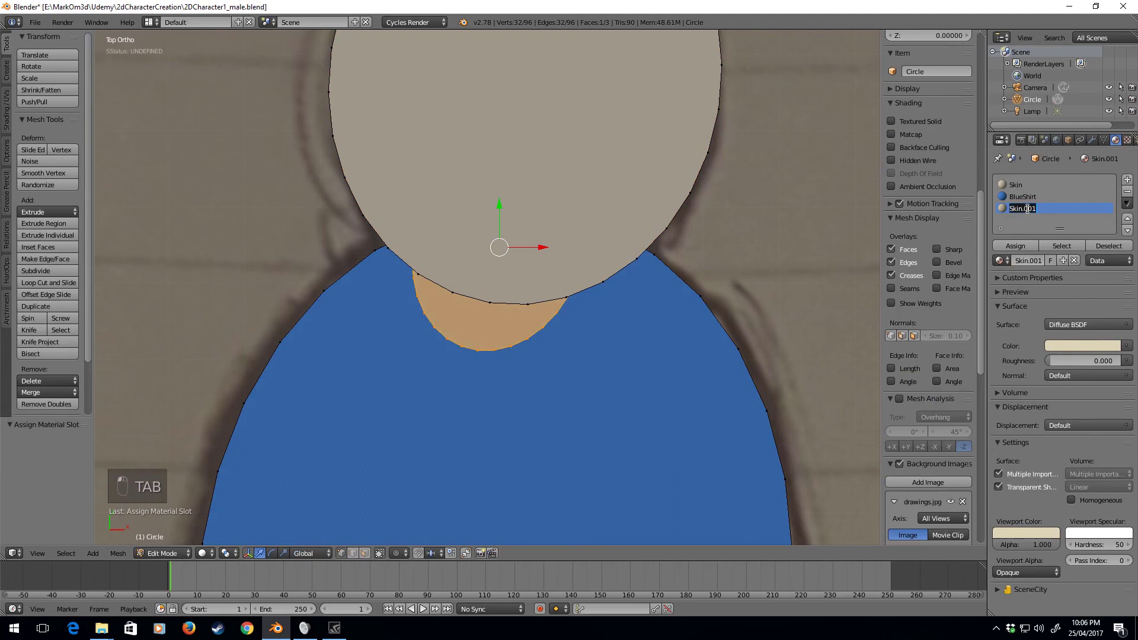
{"action": "left_click_drag", "start_coordinate": [1025, 208], "coordinate": [1136, 207]}
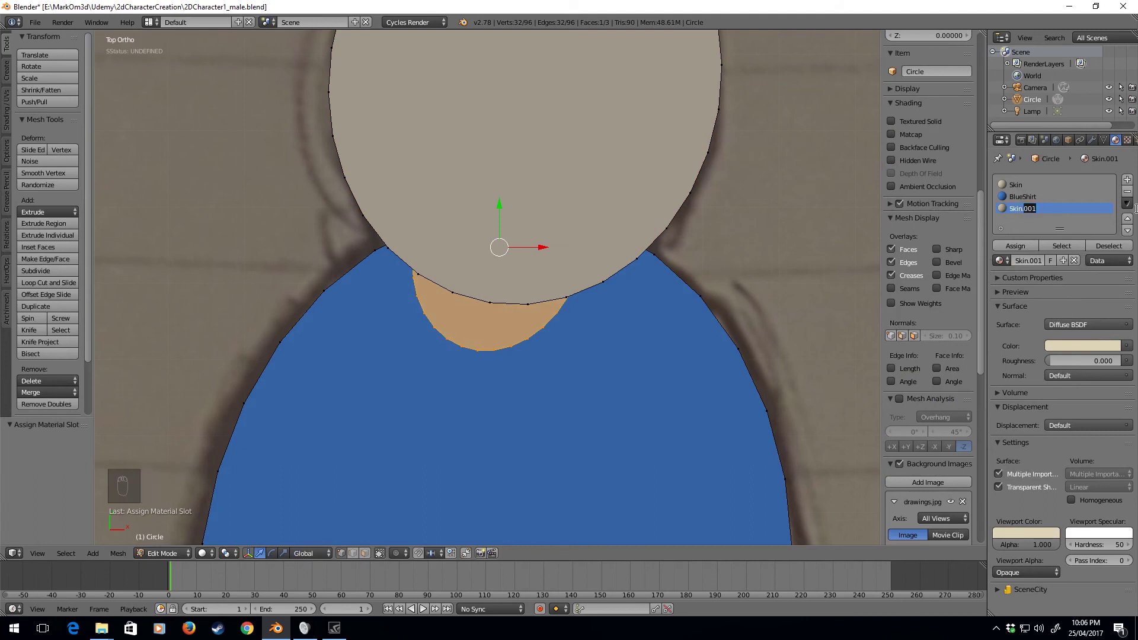
{"action": "type", "text": "Darker"}
{"action": "key", "text": "Tab"}
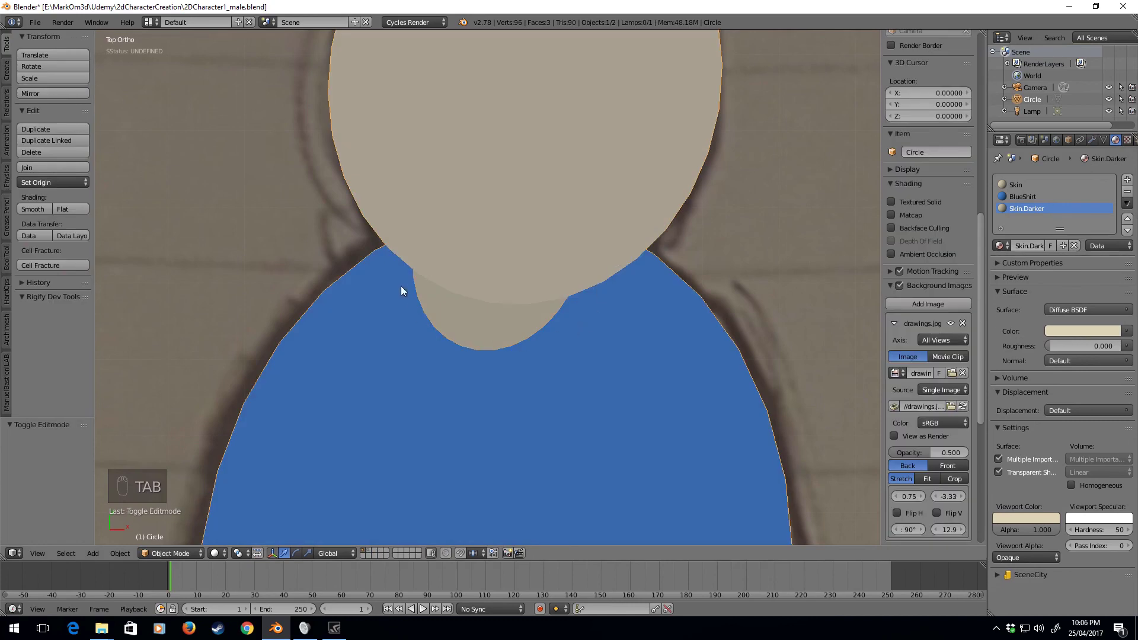
{"action": "scroll", "coordinate": [424, 225], "scroll_direction": "down", "scroll_amount": 7}
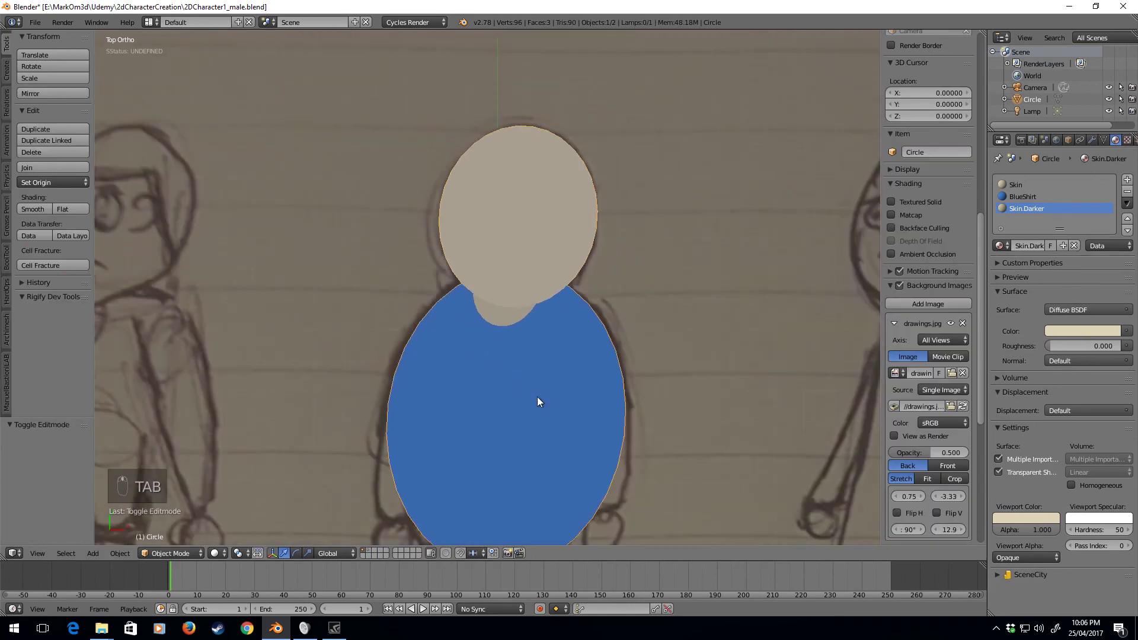